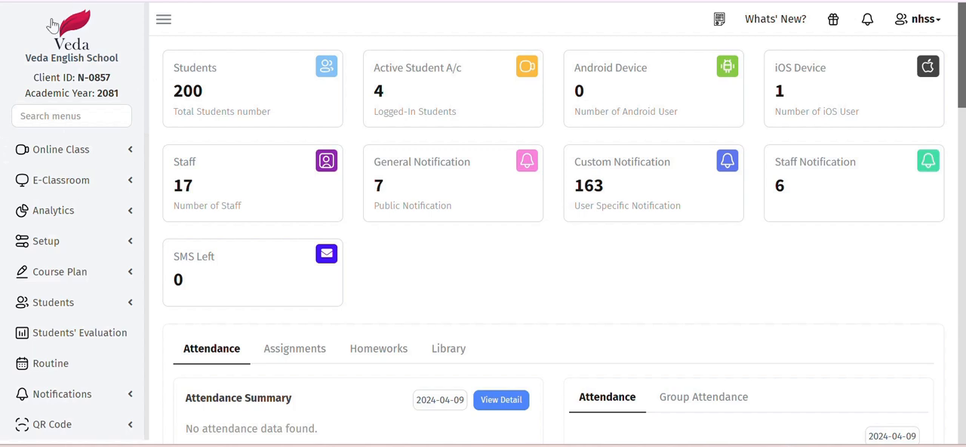
- Search the menus for "aca" and open the Academic Year page under Setup
left_click(78, 45)
left_click(78, 123)
type("aca")
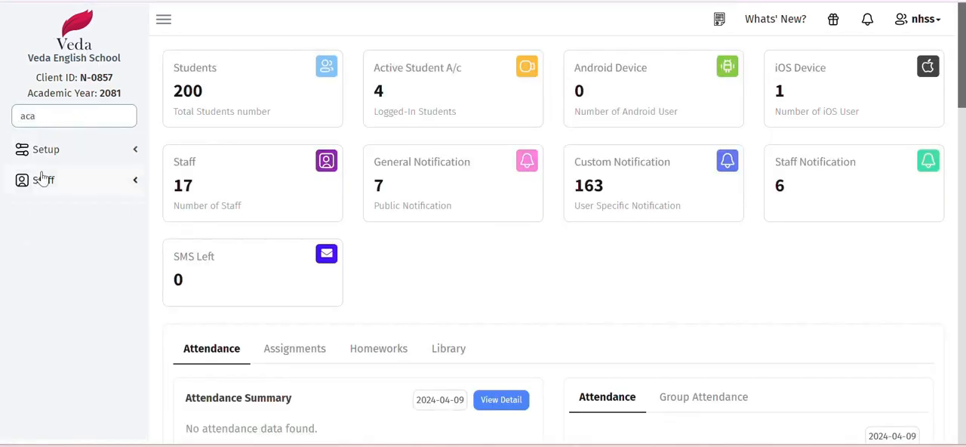
left_click(71, 151)
left_click(78, 182)
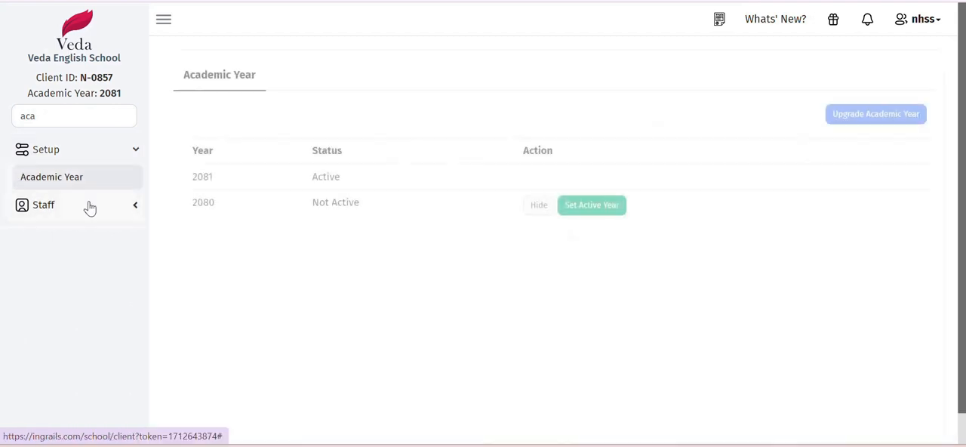
- Check the year and status of the 2081 entry in the academic year table, and clear the menu search
left_click_drag(192, 179, 368, 176)
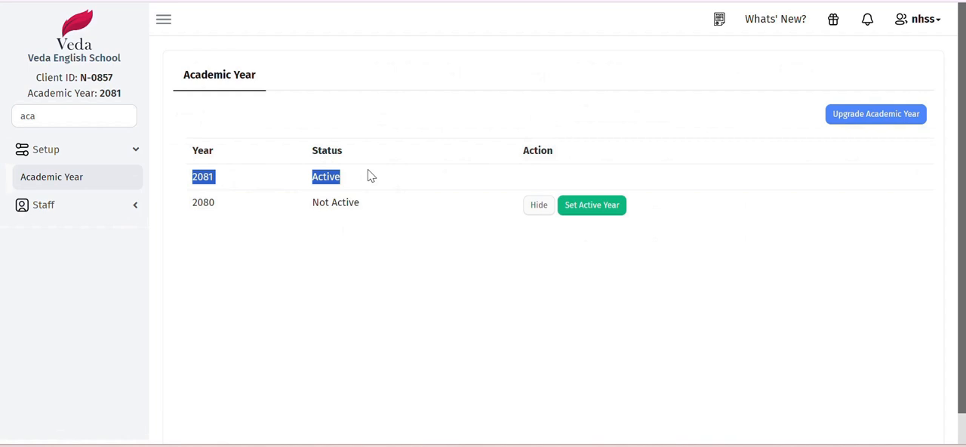
double_click(206, 179)
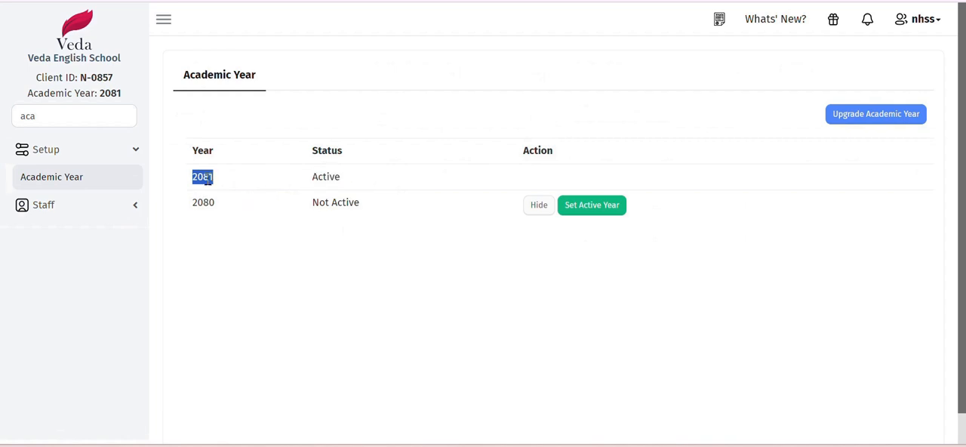
left_click(207, 179)
left_click_drag(191, 185, 345, 180)
left_click(326, 177)
double_click(65, 118)
key("BackSpace")
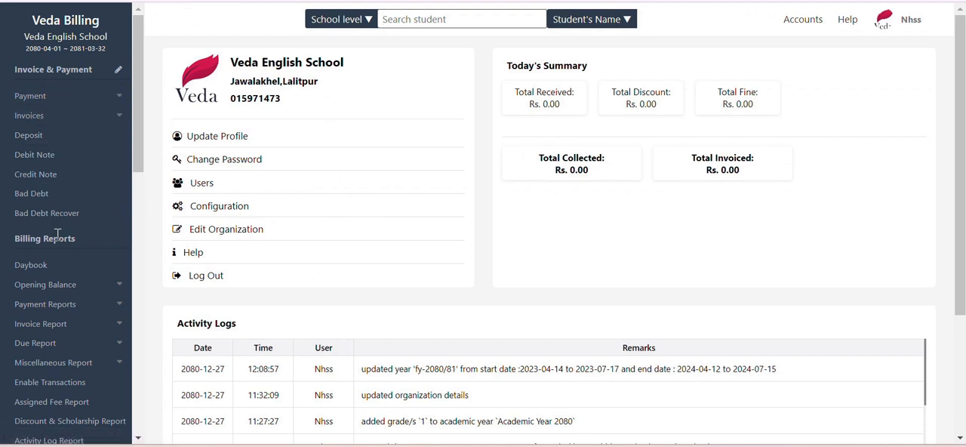
- Switch to Veda Billing and open the Academic Years page under Setup
scroll(45, 325, "down", 3)
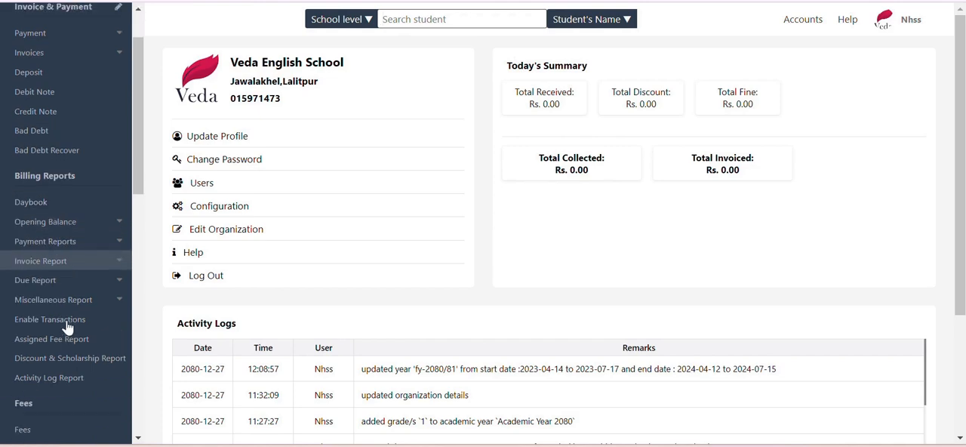
scroll(61, 310, "down", 5)
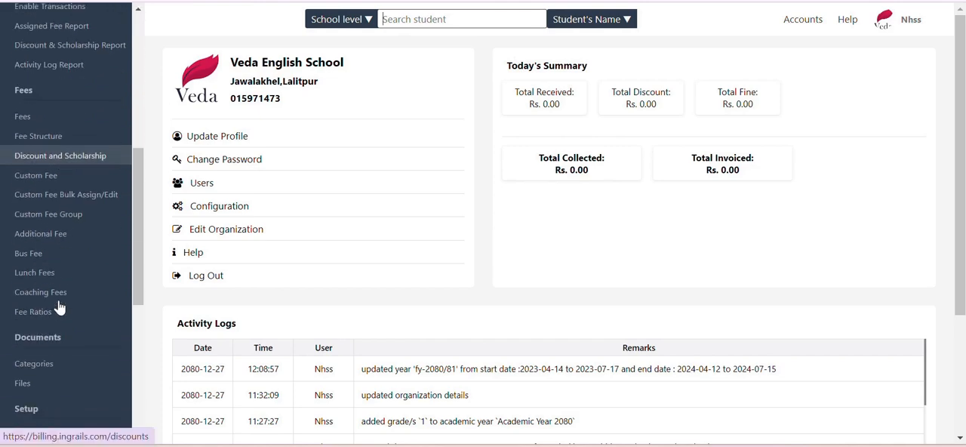
scroll(53, 370, "down", 4)
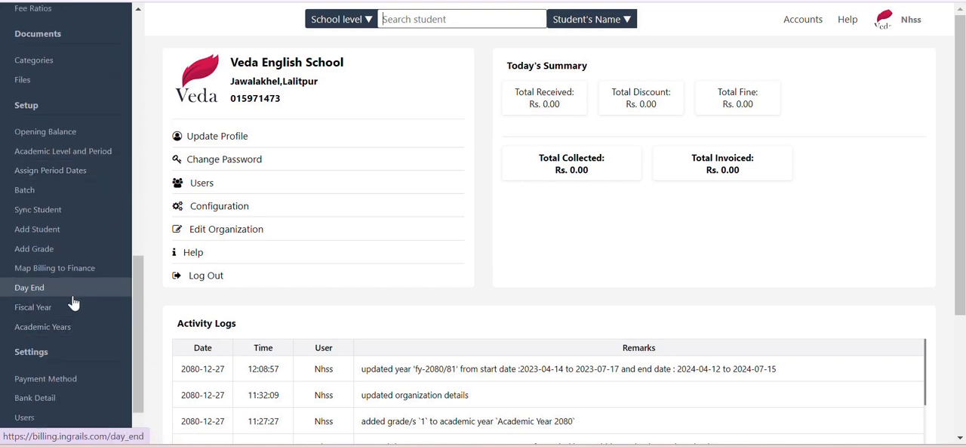
double_click(14, 107)
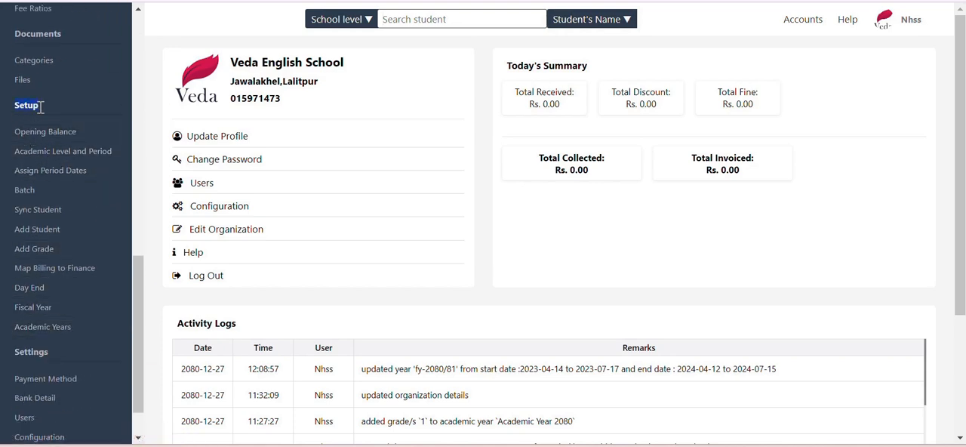
left_click(42, 332)
- Name the new academic year "Academic year 2081" and set its start date to 2081-01-01
left_click(702, 164)
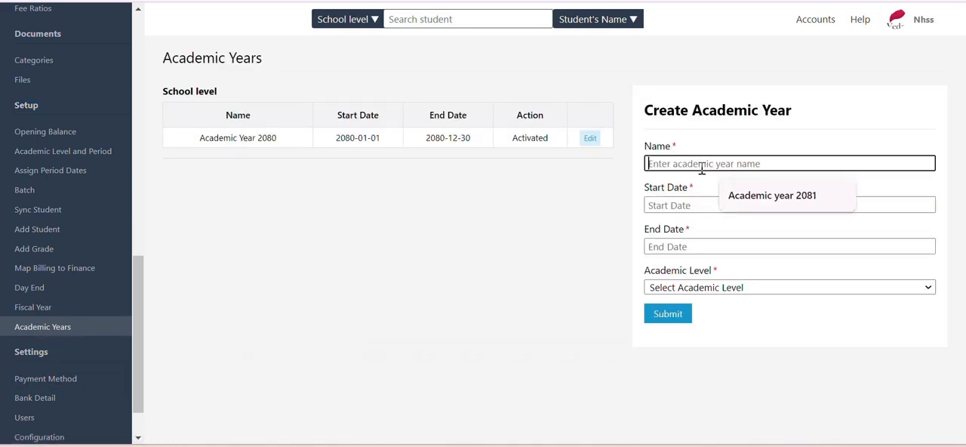
left_click(758, 198)
left_click(688, 204)
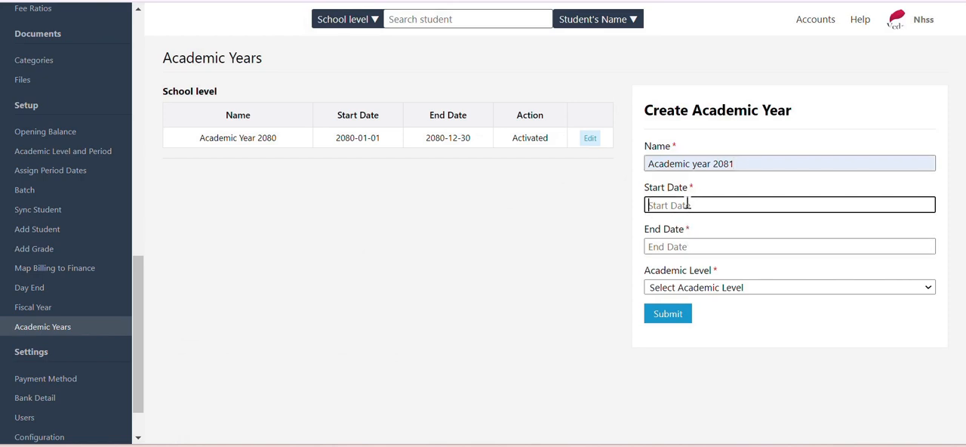
left_click(689, 232)
left_click(683, 243)
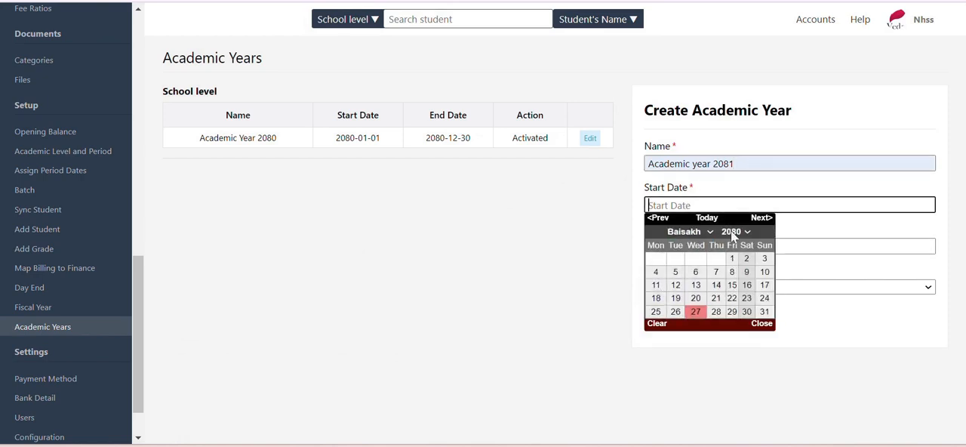
left_click(730, 232)
left_click(728, 141)
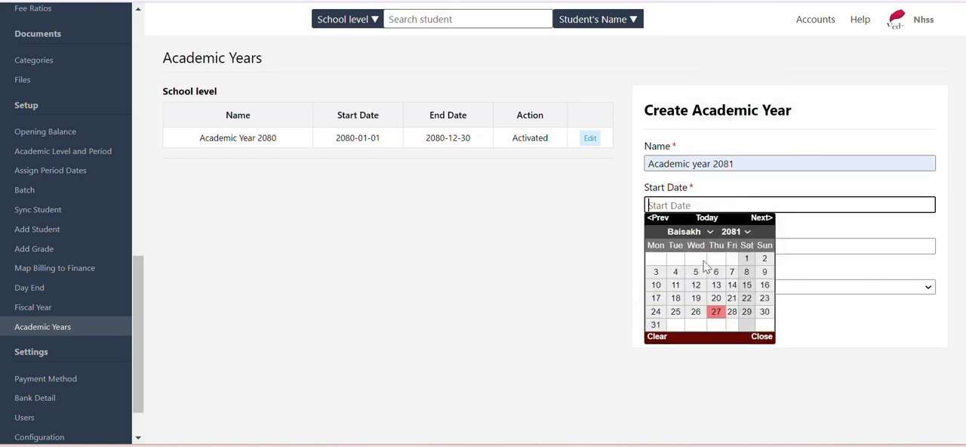
left_click(746, 258)
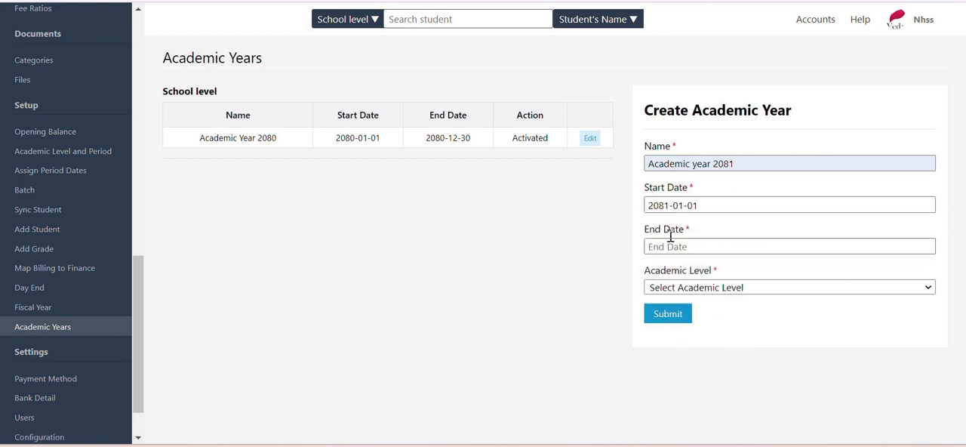
- Set the new academic year's end date to 2081-12-30, using the end date of Academic Year 2080 as reference
left_click_drag(423, 140, 478, 149)
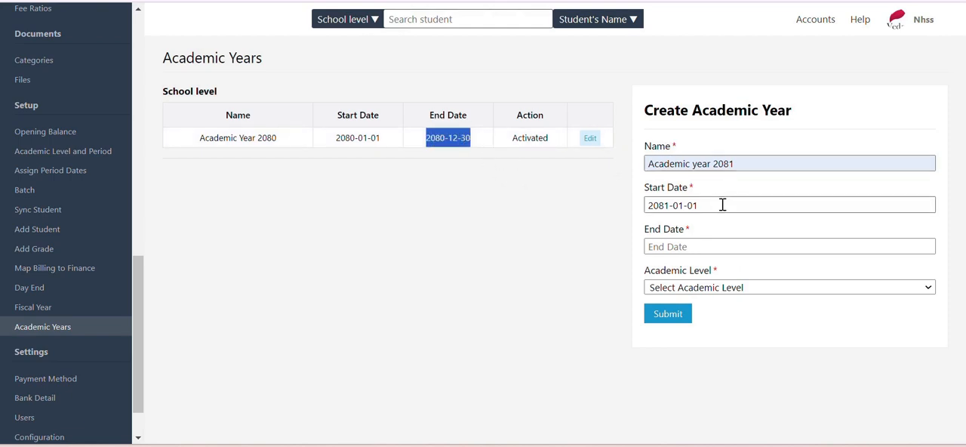
left_click(676, 249)
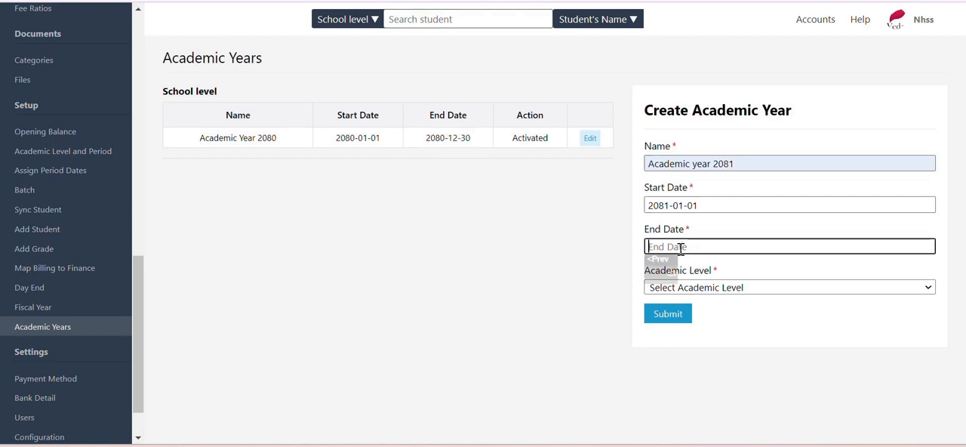
left_click(746, 274)
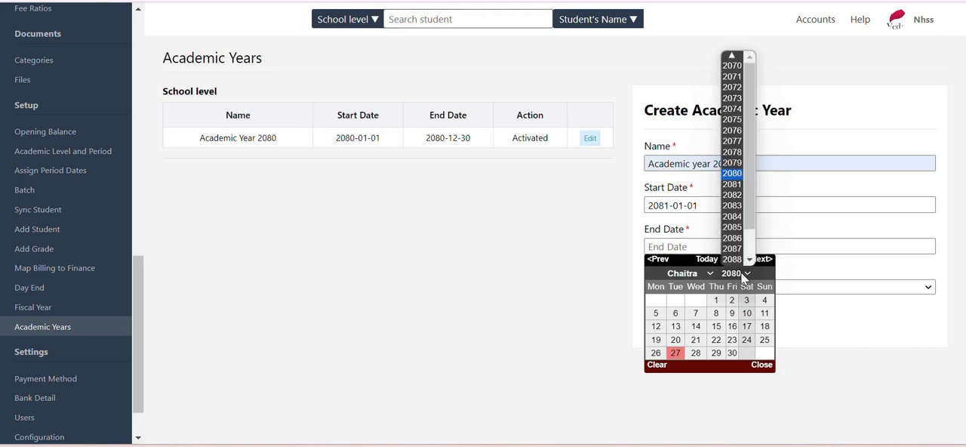
left_click(725, 198)
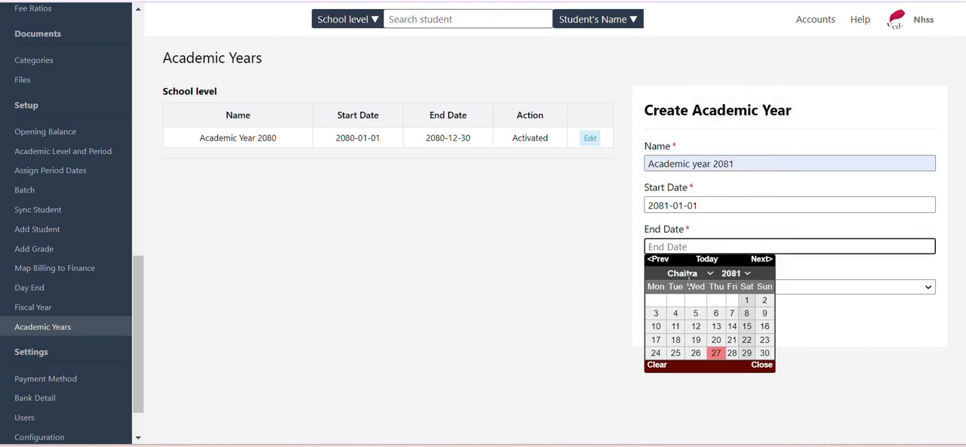
left_click(764, 352)
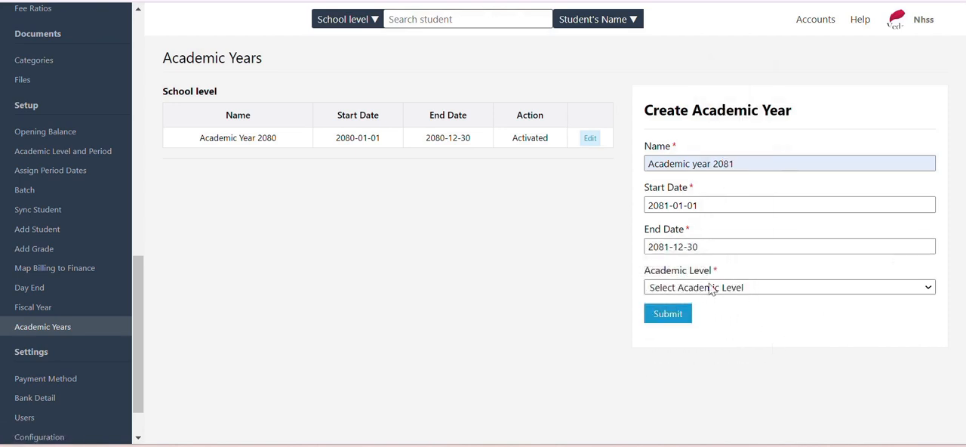
- Assign the new academic year to the School level and submit the form
left_click(710, 287)
left_click(698, 316)
left_click(666, 317)
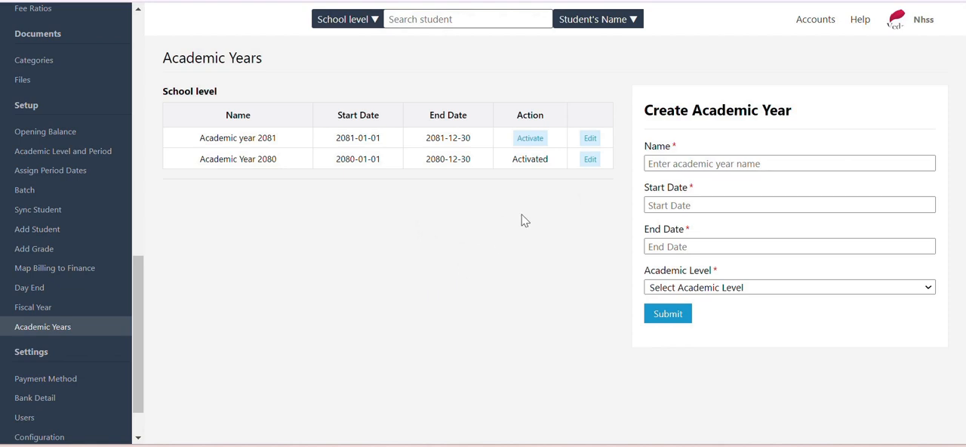
- Activate Academic year 2081 in the School level list, accept the switch, and check its row
left_click_drag(328, 137, 468, 139)
left_click(530, 139)
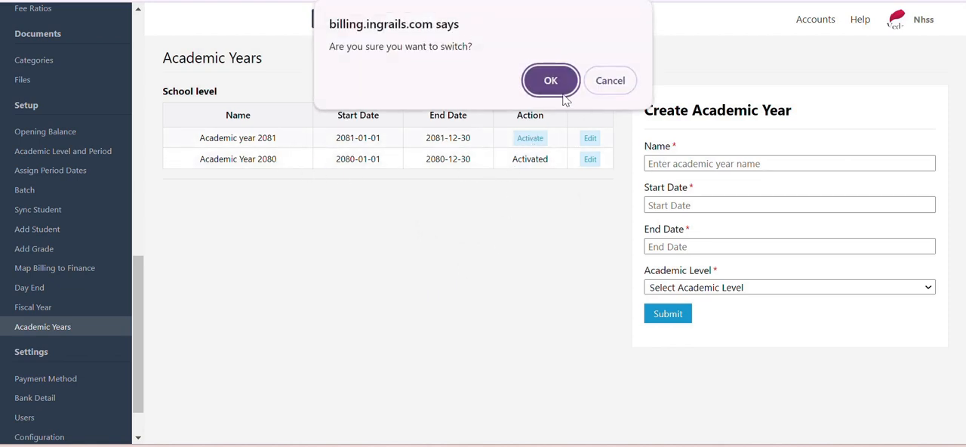
left_click(553, 80)
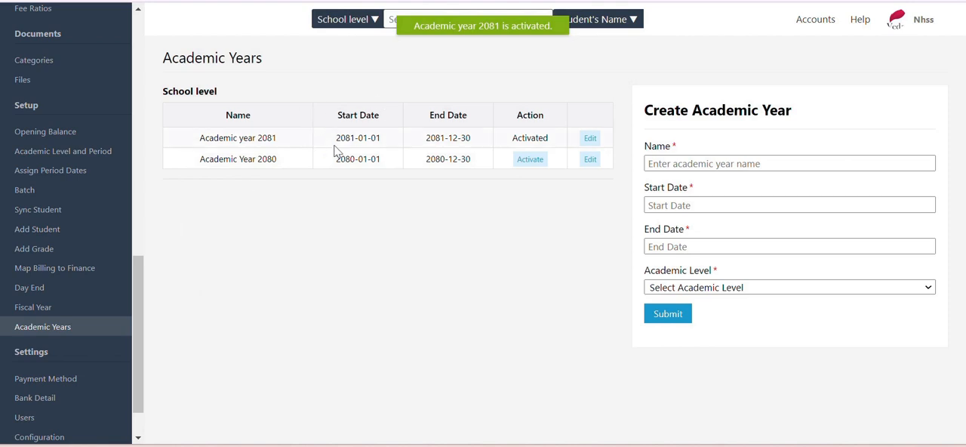
left_click_drag(332, 137, 517, 140)
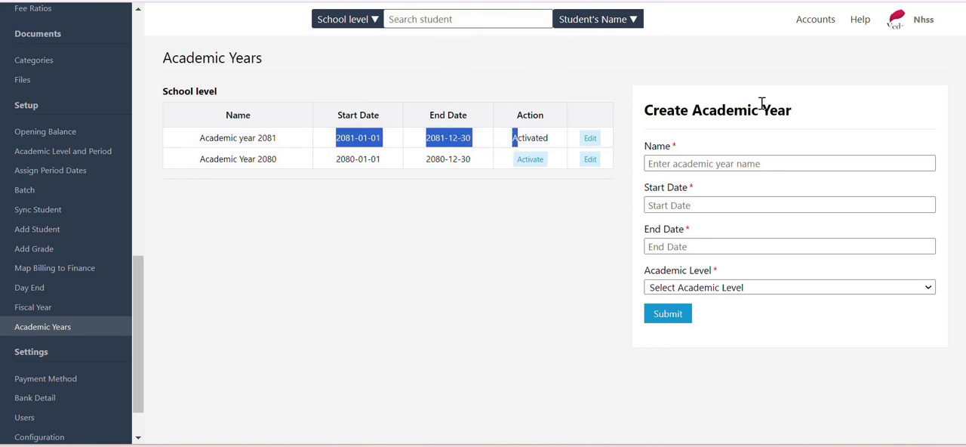
left_click(450, 137)
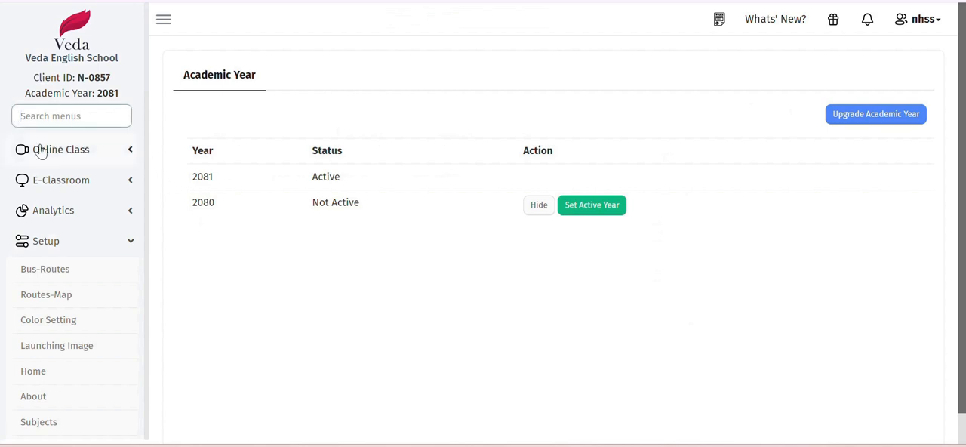
- Switch back to the school management site and open the Class page under Setup
scroll(60, 394, "down", 1)
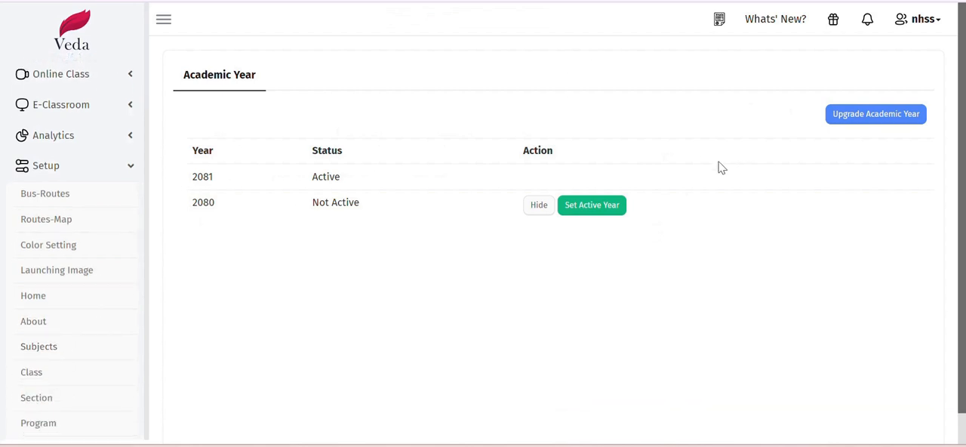
scroll(59, 230, "up", 1)
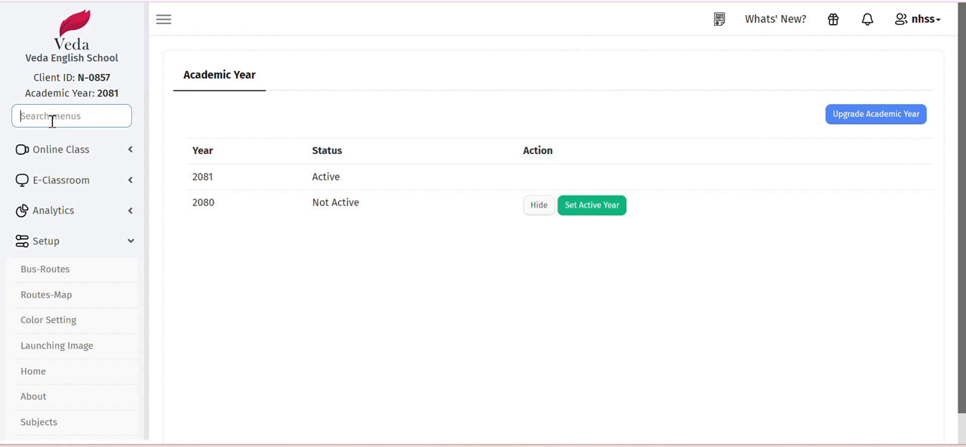
type("cu")
scroll(47, 257, "down", 3)
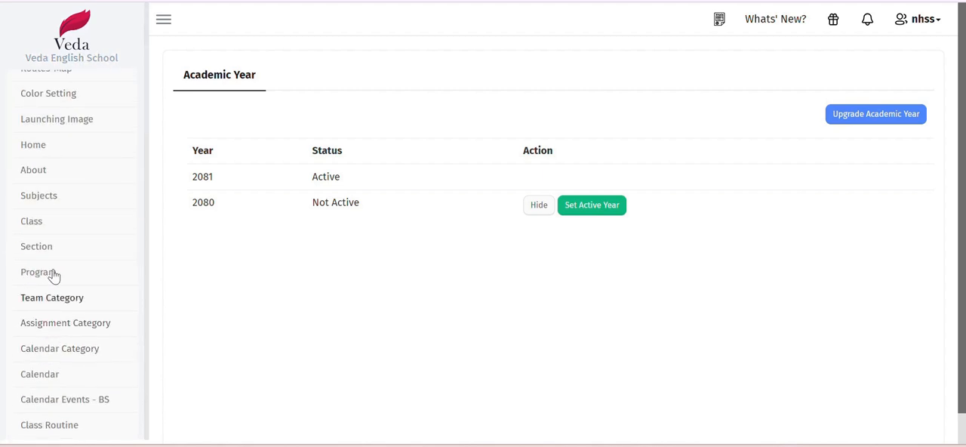
scroll(53, 188, "up", 2)
scroll(86, 317, "down", 1)
left_click(37, 295)
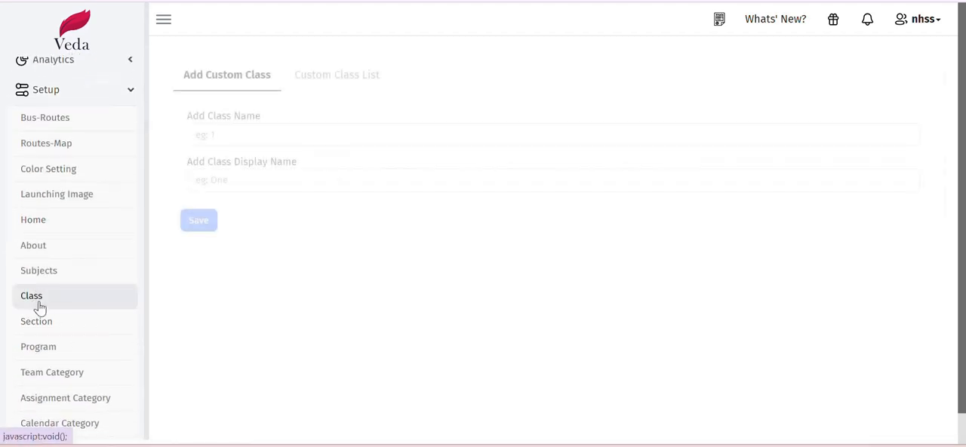
- Open the Custom Class List and review the names, display names and visibility of the existing classes
left_click(324, 76)
scroll(335, 211, "down", 2)
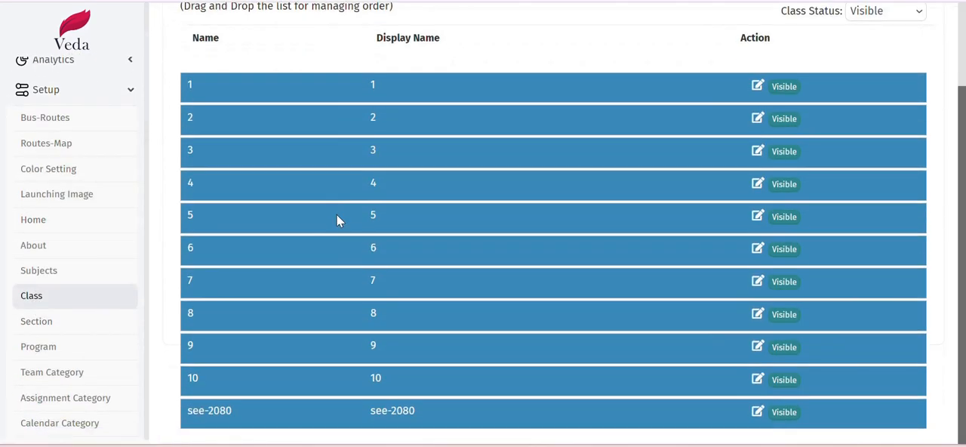
scroll(388, 421, "up", 1)
scroll(345, 315, "down", 1)
scroll(388, 412, "up", 3)
- Return to the Add Custom Class form and examine its class name and display name fields
left_click(226, 78)
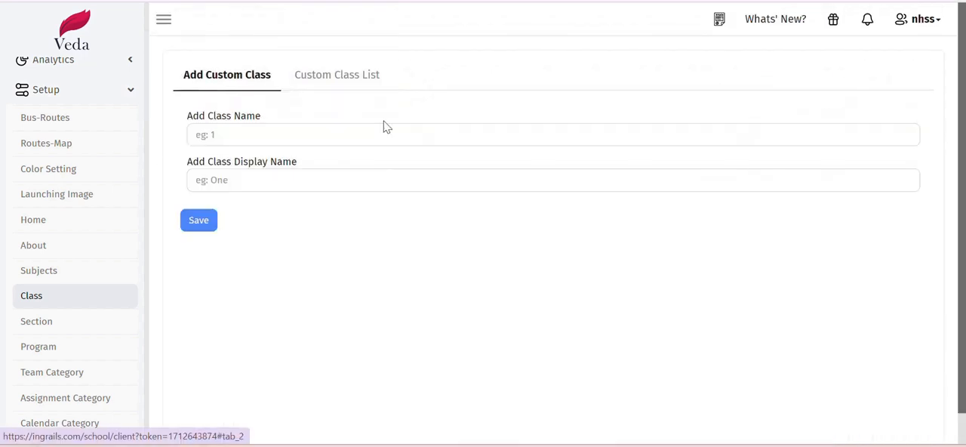
left_click(246, 133)
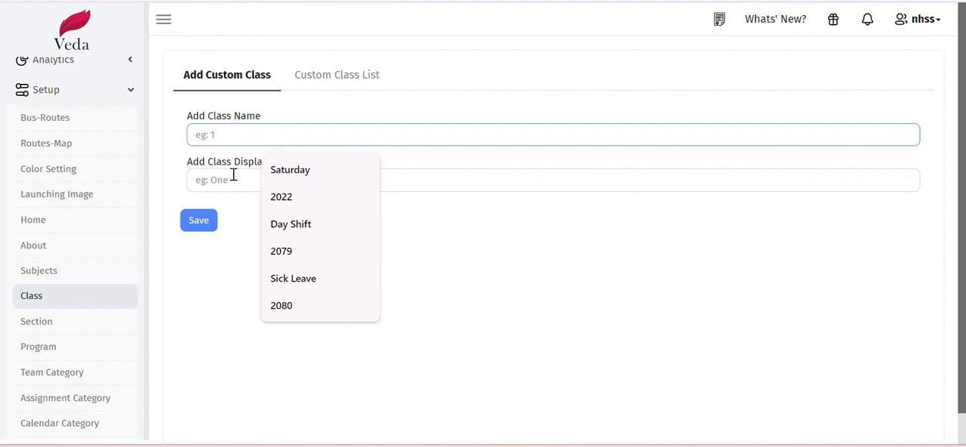
left_click(227, 180)
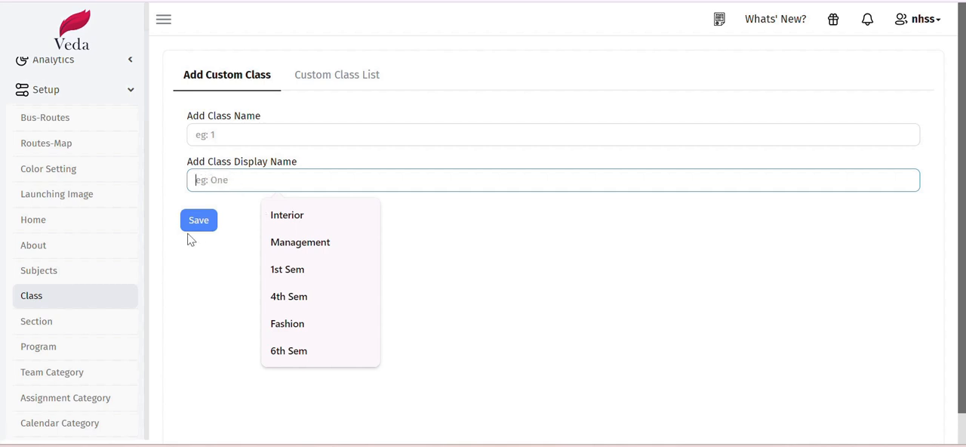
- Check the activation status of Academic year 2081 in Veda Billing and return to the school site's Setup menu
scroll(25, 299, "up", 1)
scroll(26, 300, "down", 2)
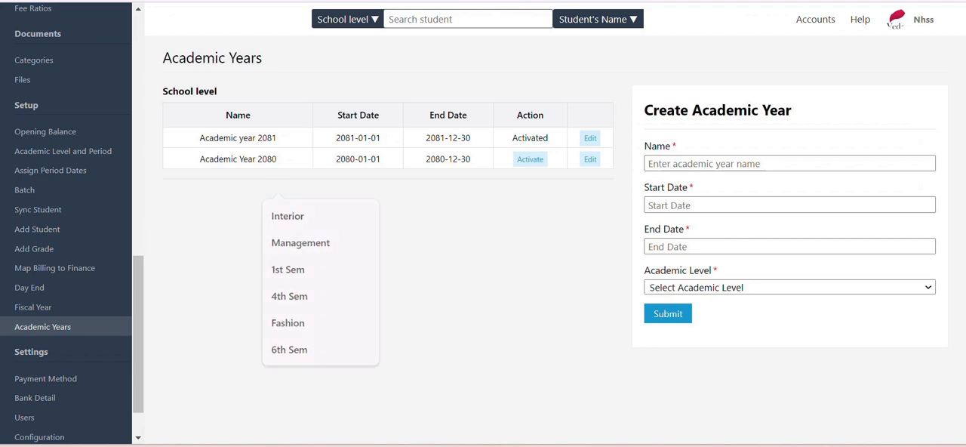
double_click(527, 137)
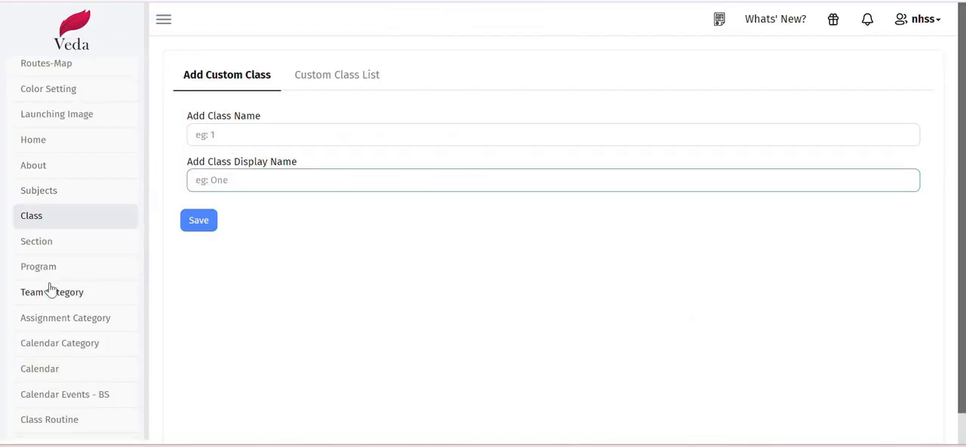
scroll(64, 285, "down", 4)
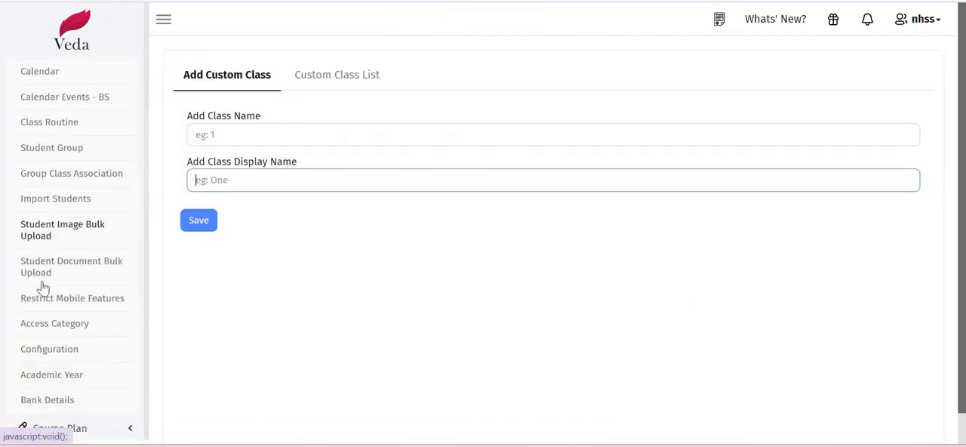
- Open the Students List and show the class 10, section A students for year 2081
scroll(82, 252, "down", 3)
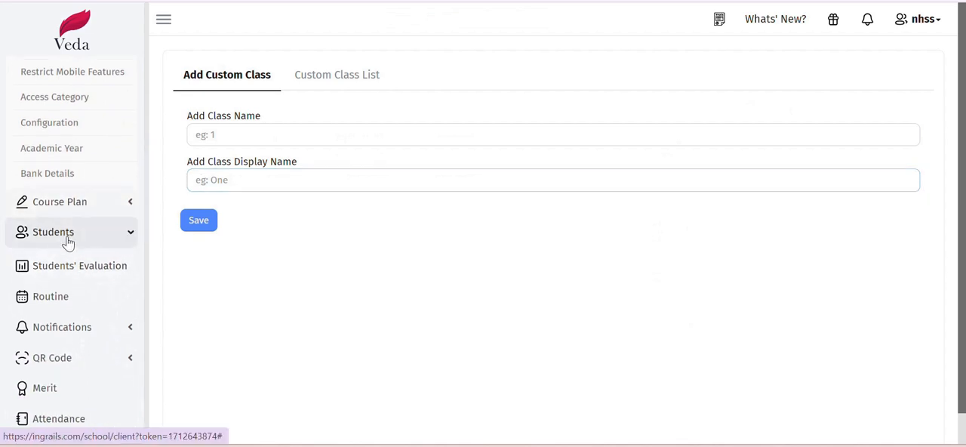
left_click(66, 232)
scroll(96, 303, "down", 1)
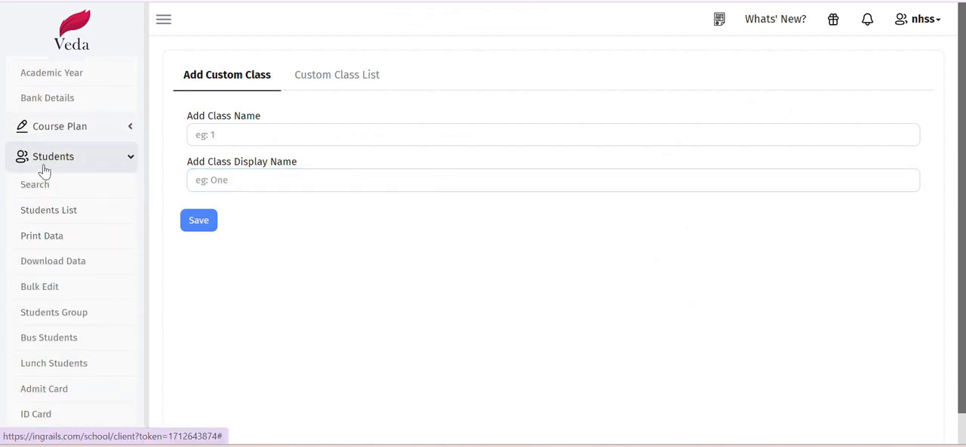
left_click(77, 214)
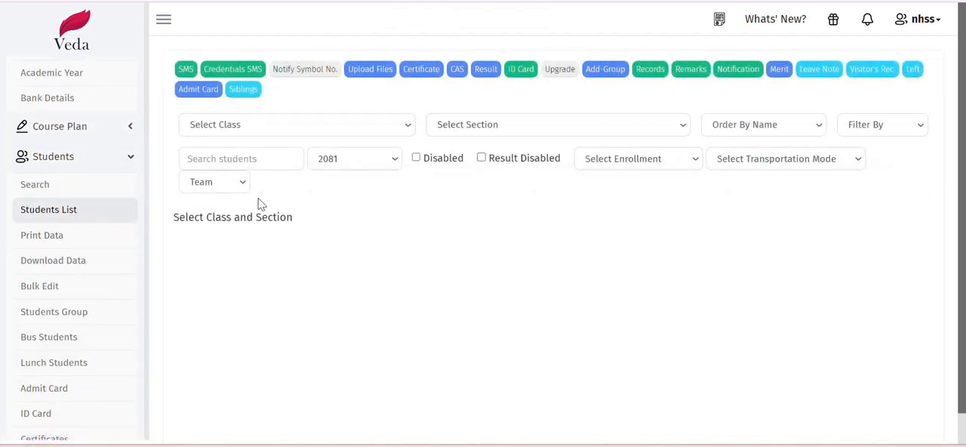
left_click(320, 130)
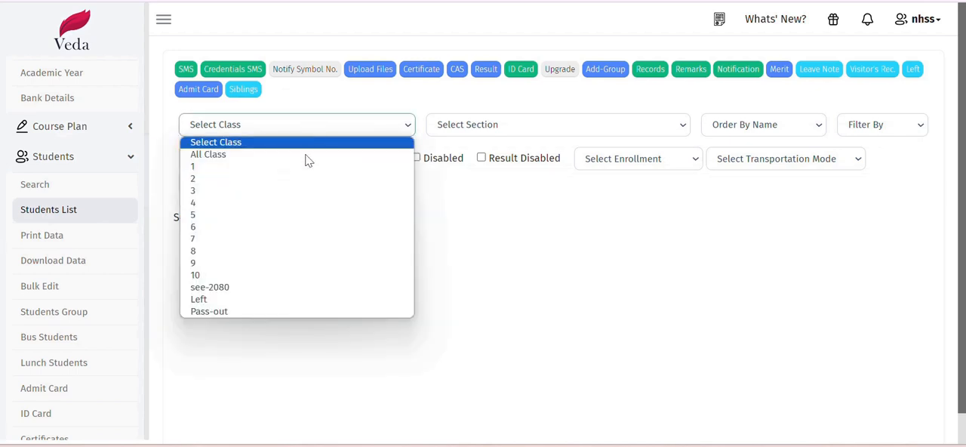
left_click(285, 277)
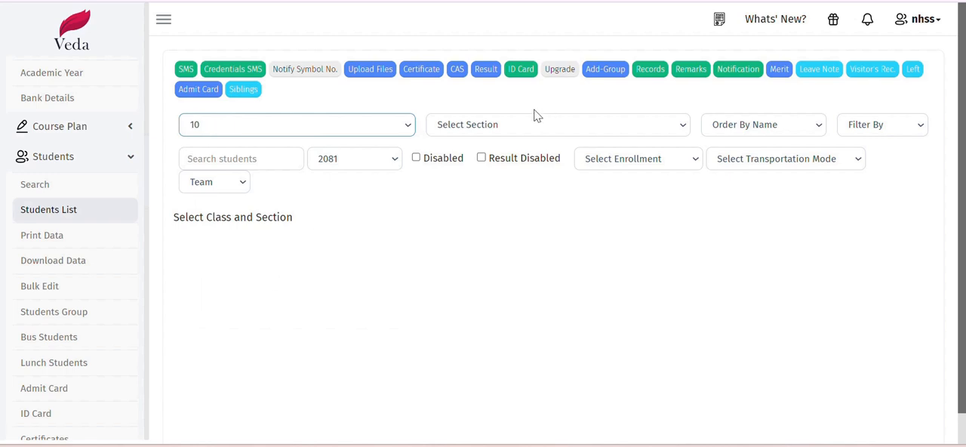
left_click(487, 127)
left_click(471, 171)
scroll(363, 241, "down", 2)
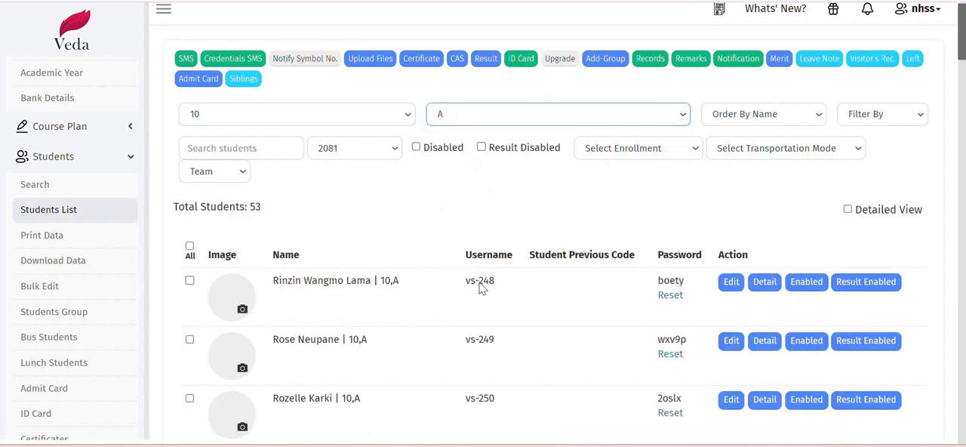
scroll(355, 224, "up", 2)
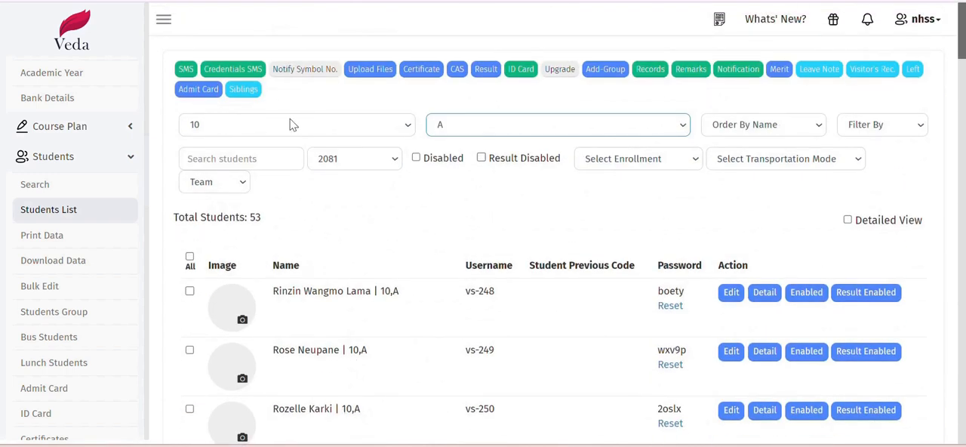
- Select all class 10, section A students and upgrade them to class see-2080, section A, for year 2081
left_click(190, 257)
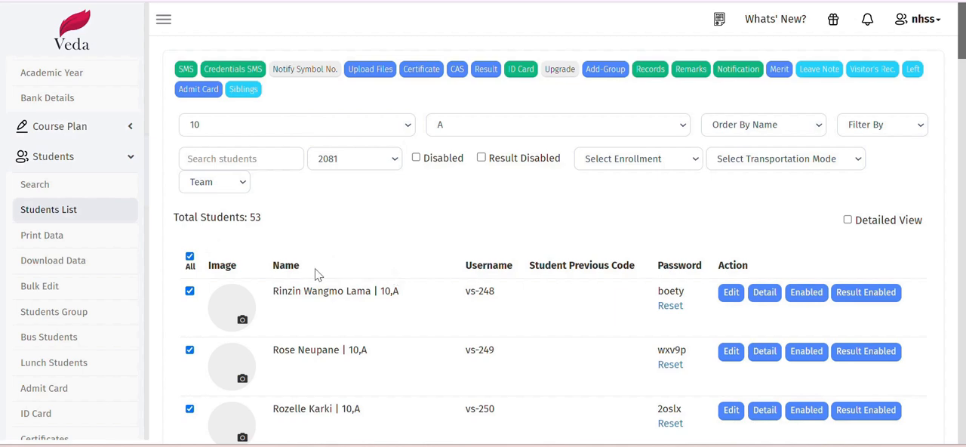
scroll(212, 283, "down", 1)
scroll(240, 291, "up", 1)
left_click(560, 70)
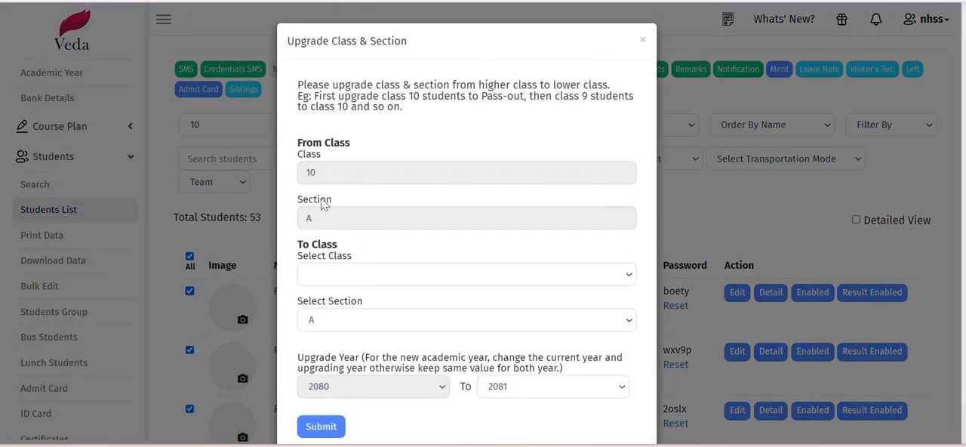
scroll(414, 210, "down", 1)
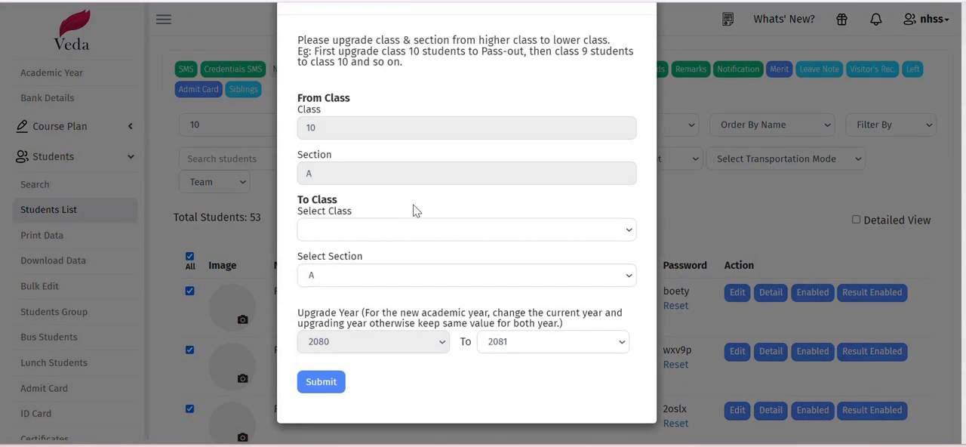
double_click(346, 133)
left_click(351, 129)
left_click(358, 230)
left_click(348, 382)
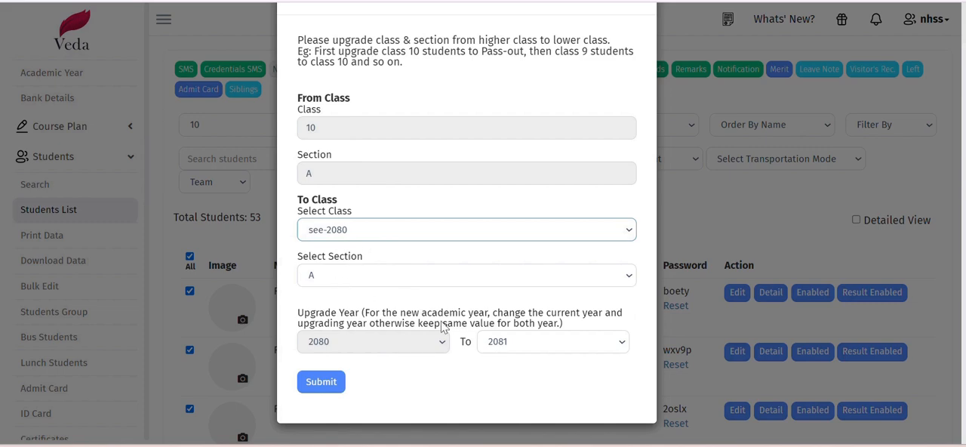
left_click(323, 385)
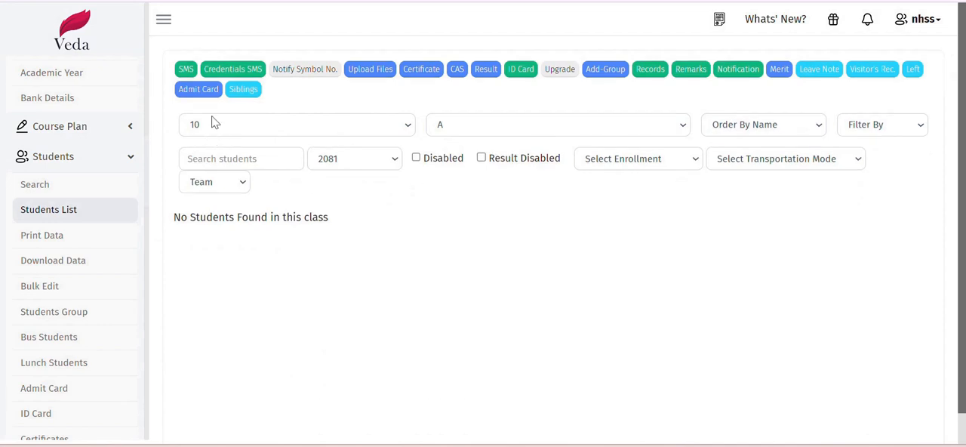
- Filter the student list to class 9, section A
left_click(216, 123)
left_click(256, 269)
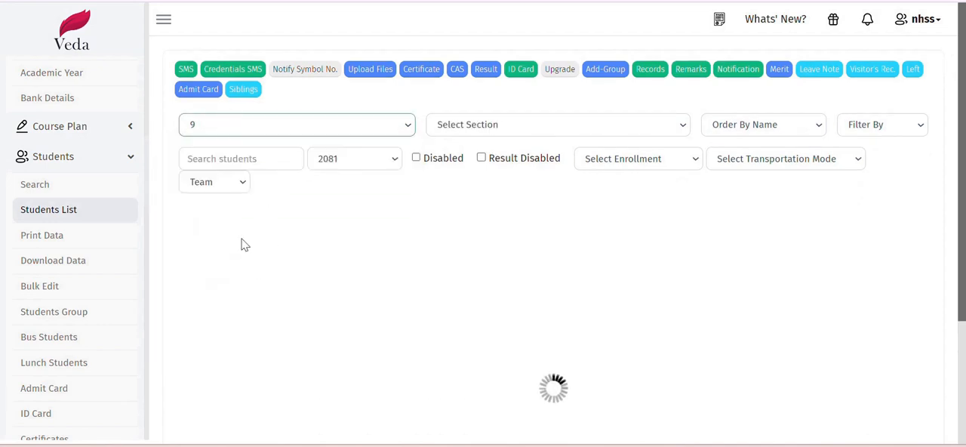
left_click(455, 123)
left_click(453, 178)
left_click(454, 122)
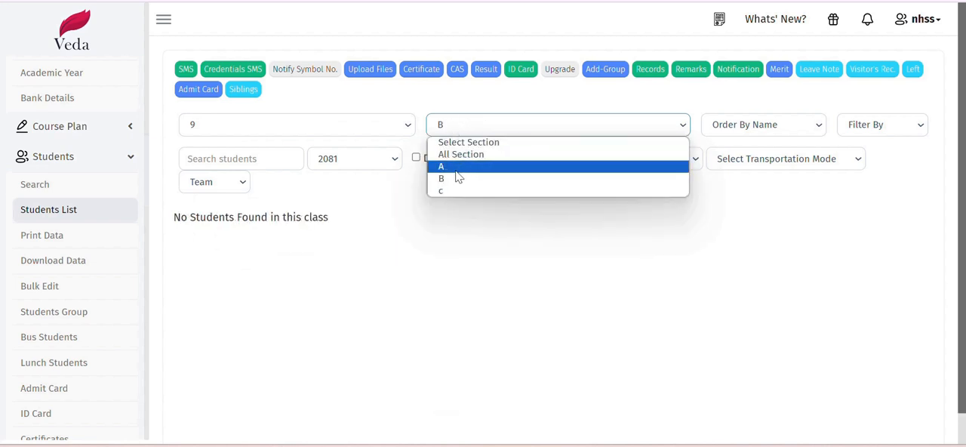
left_click(459, 166)
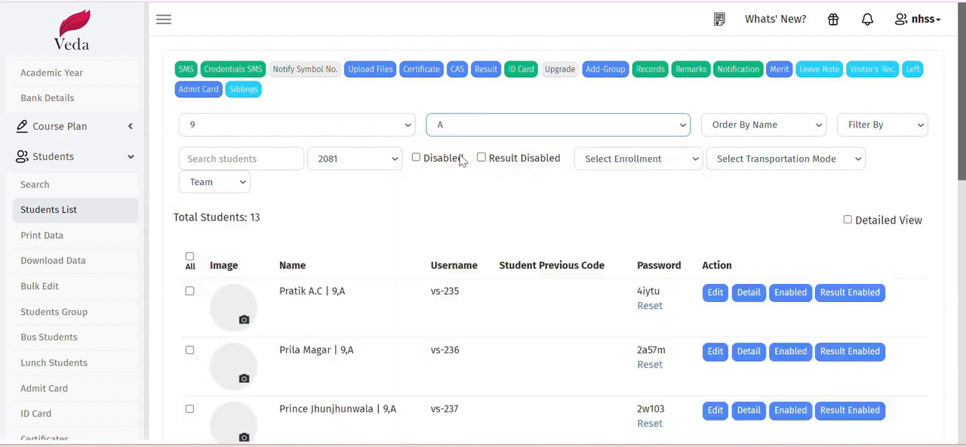
left_click(477, 126)
left_click(461, 170)
- Select all class 9, section A students and upgrade them to class 10, section A, for year 2081
left_click(189, 257)
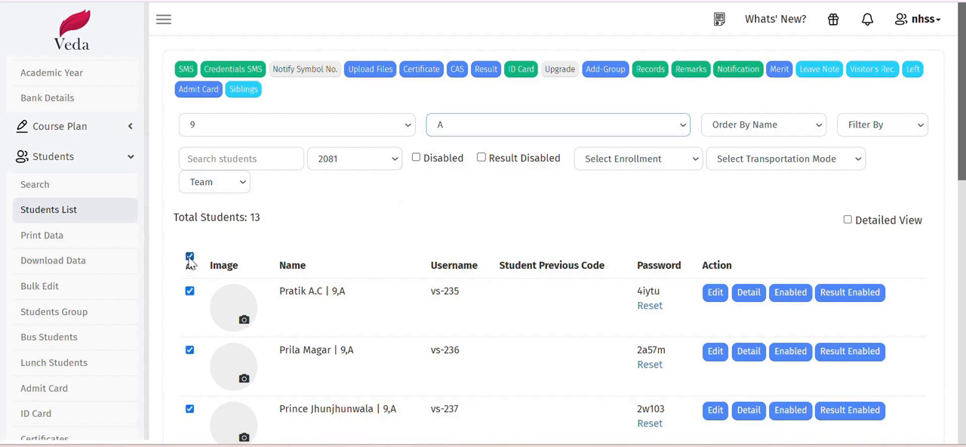
scroll(371, 263, "down", 2)
scroll(335, 215, "up", 2)
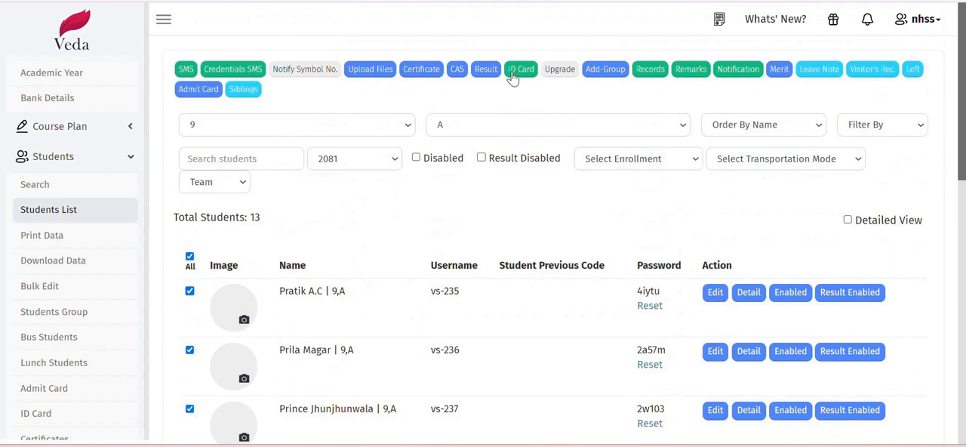
left_click(559, 69)
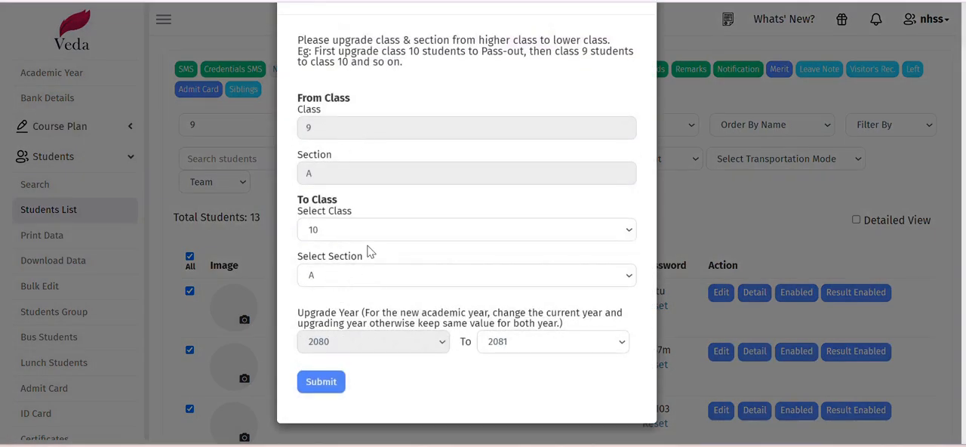
left_click(333, 384)
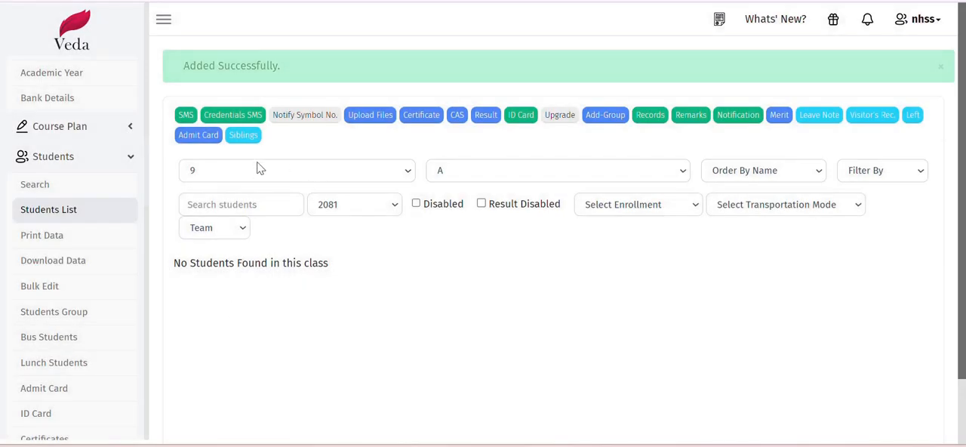
- Filter the student list to class 8, section A
left_click(259, 167)
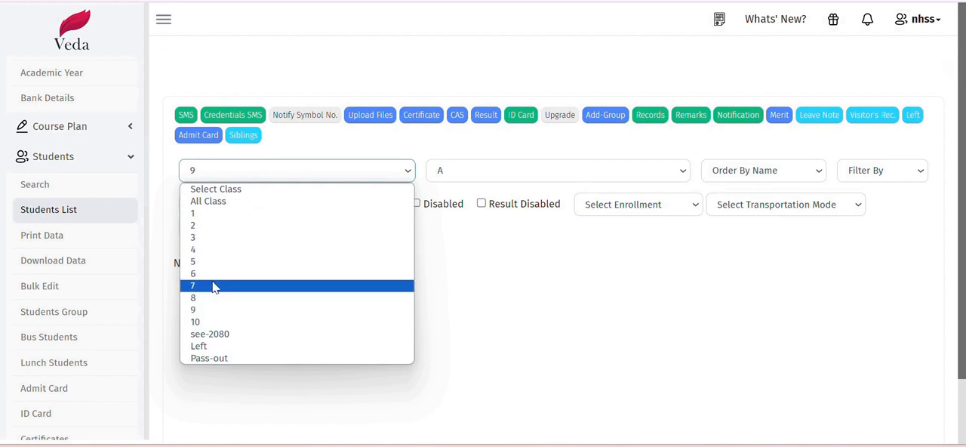
left_click(224, 251)
left_click(447, 125)
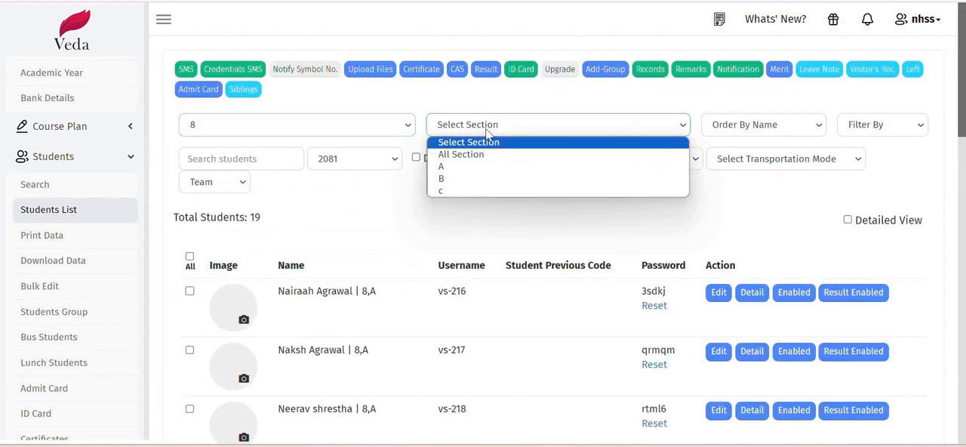
left_click(447, 167)
- Select all class 8, section A students and upgrade them to class 9, section A, for year 2081
left_click(189, 259)
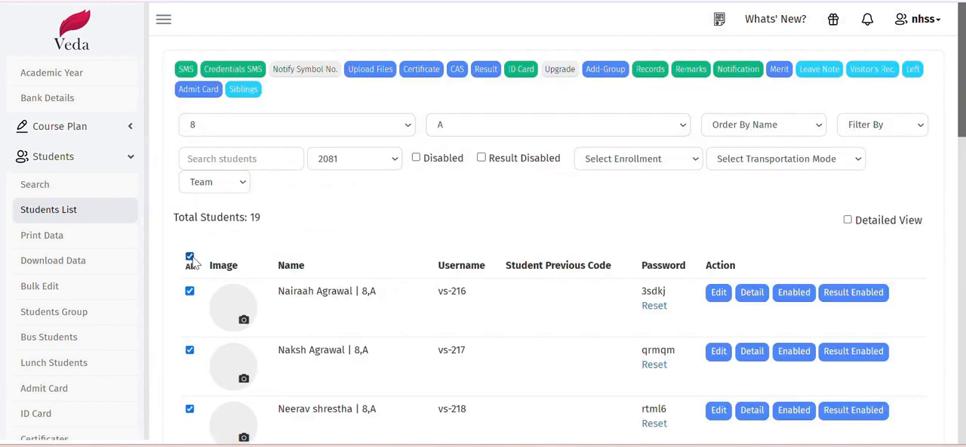
scroll(404, 199, "down", 1)
scroll(404, 199, "down", 8)
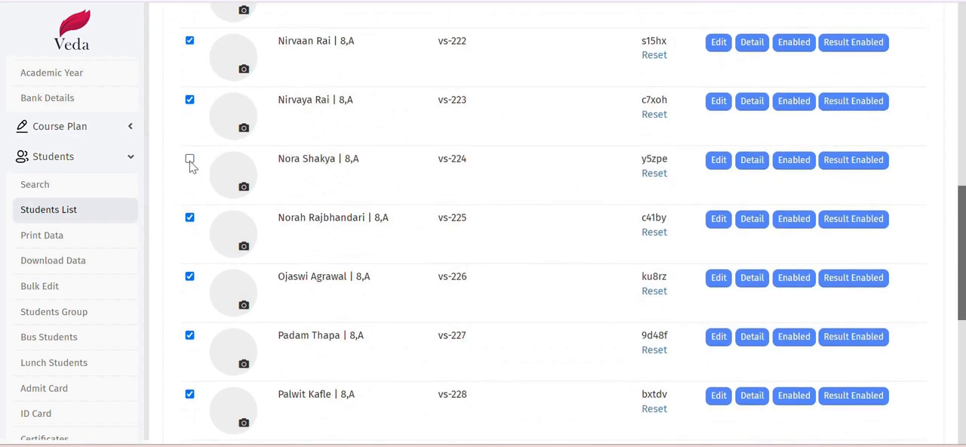
scroll(401, 260, "up", 6)
scroll(398, 258, "down", 7)
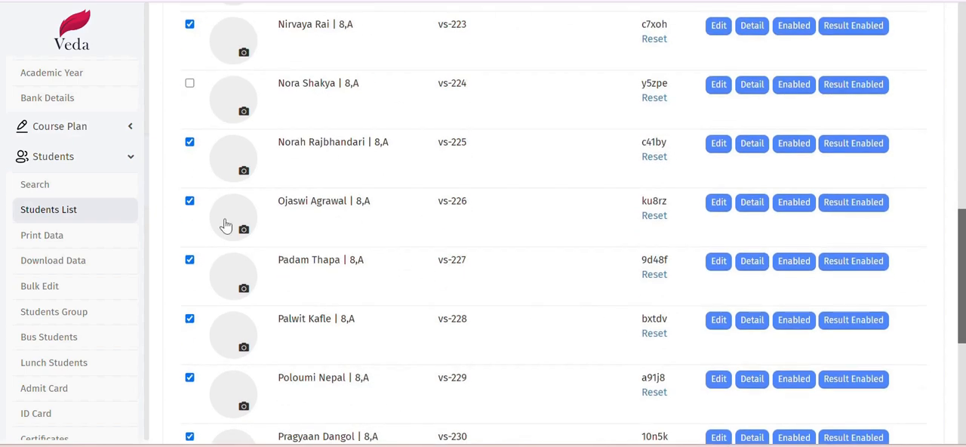
left_click(190, 89)
scroll(343, 157, "up", 9)
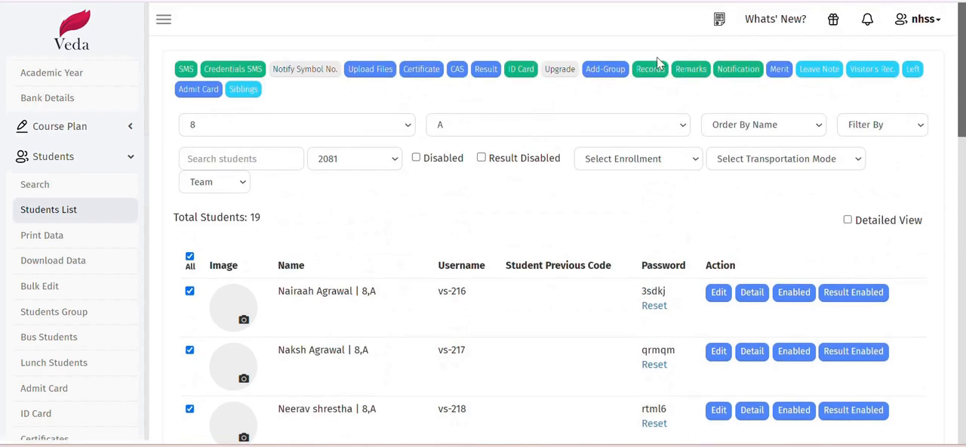
left_click(549, 70)
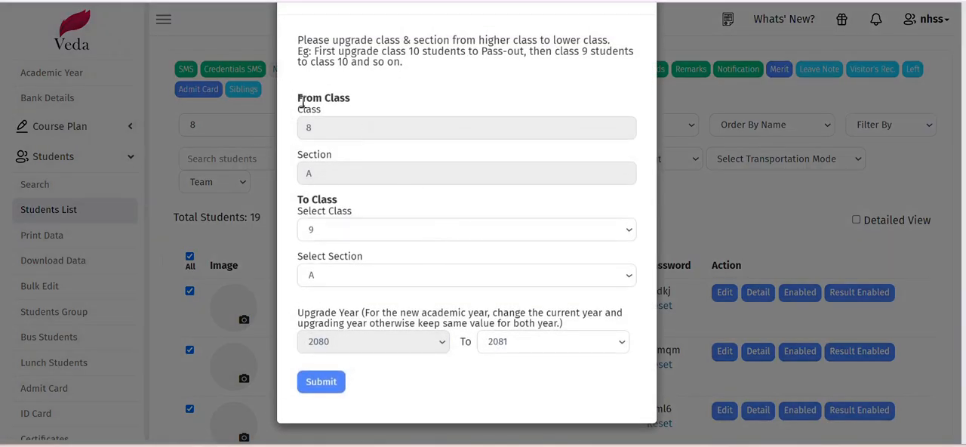
left_click_drag(301, 103, 371, 110)
triple_click(313, 199)
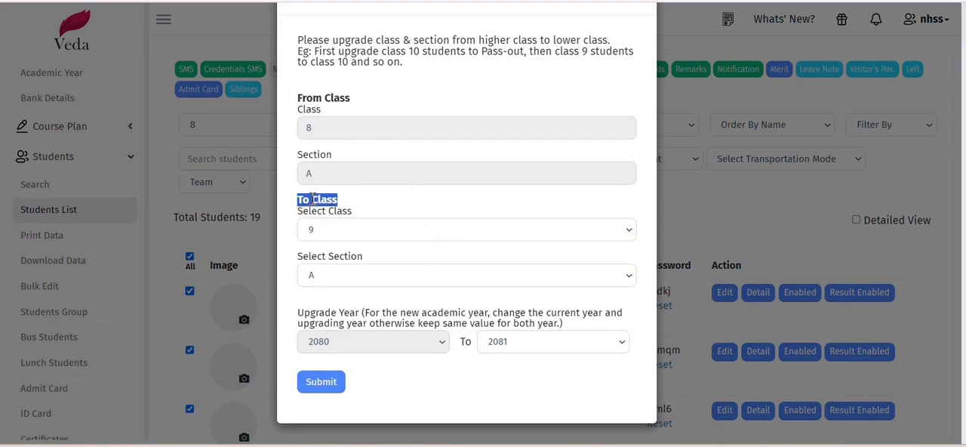
left_click(344, 347)
left_click(321, 382)
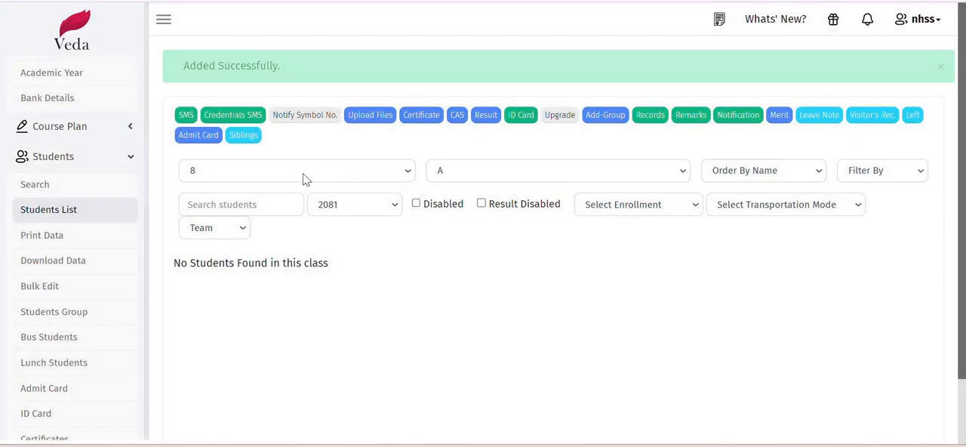
- Filter the student list to class 7, section A
left_click(306, 175)
left_click(239, 282)
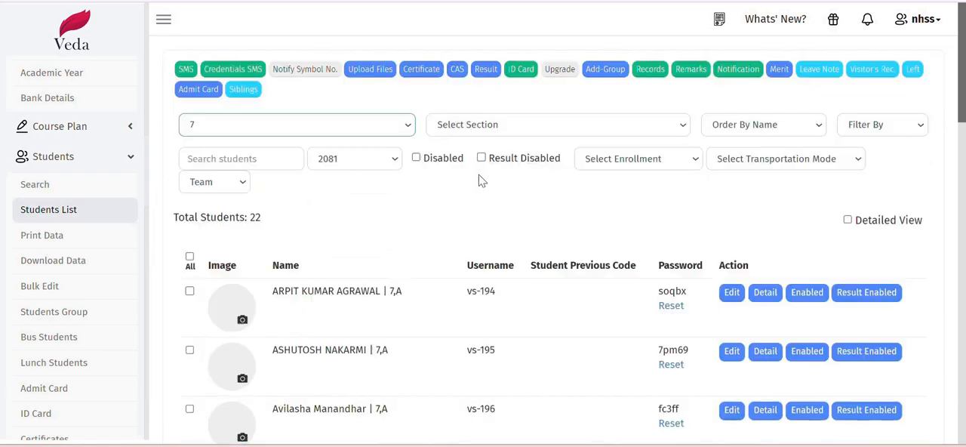
left_click(473, 126)
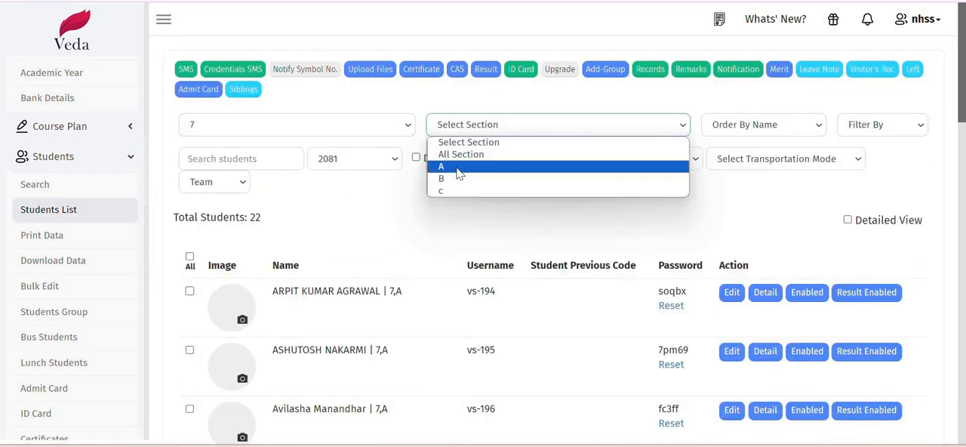
left_click(453, 167)
- Select all class 7, section A students and submit their class upgrade with the preset target
left_click(190, 257)
scroll(395, 309, "down", 2)
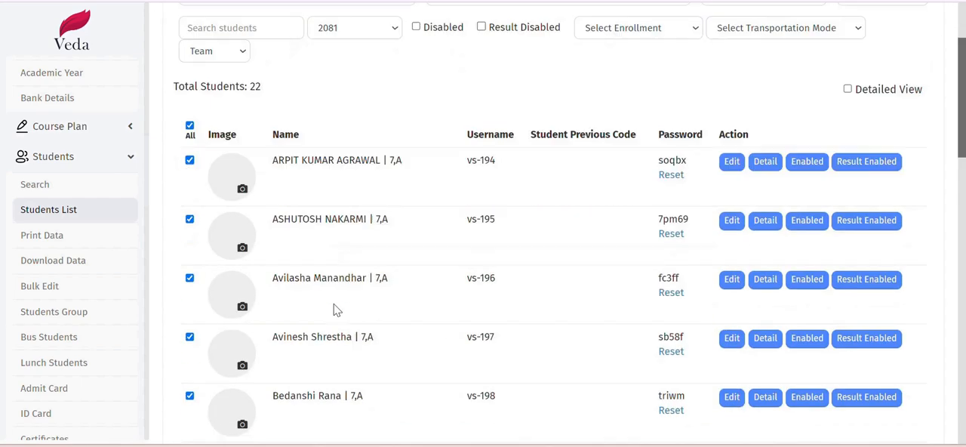
scroll(391, 233, "up", 2)
left_click(559, 69)
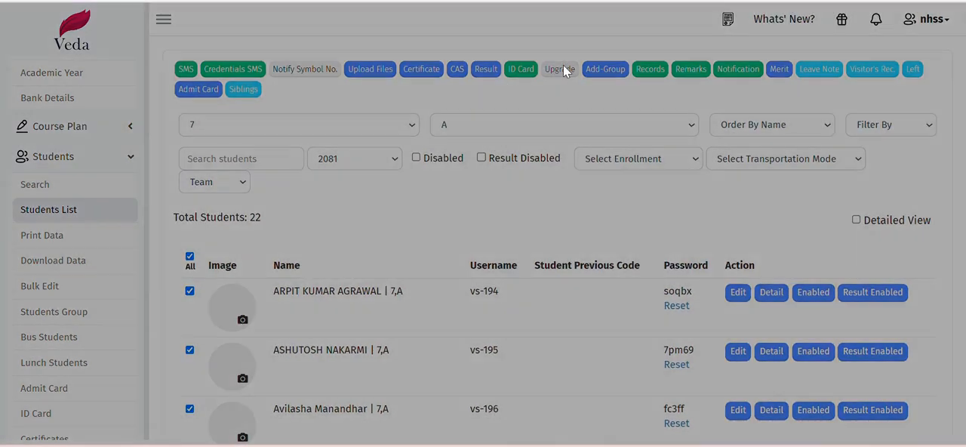
left_click(329, 383)
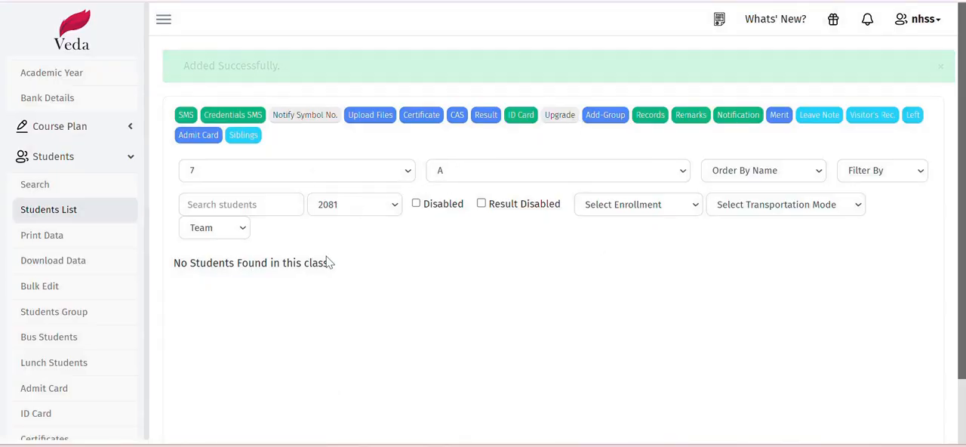
- Filter the student list to class 10, section A, and check the listed students
left_click(358, 175)
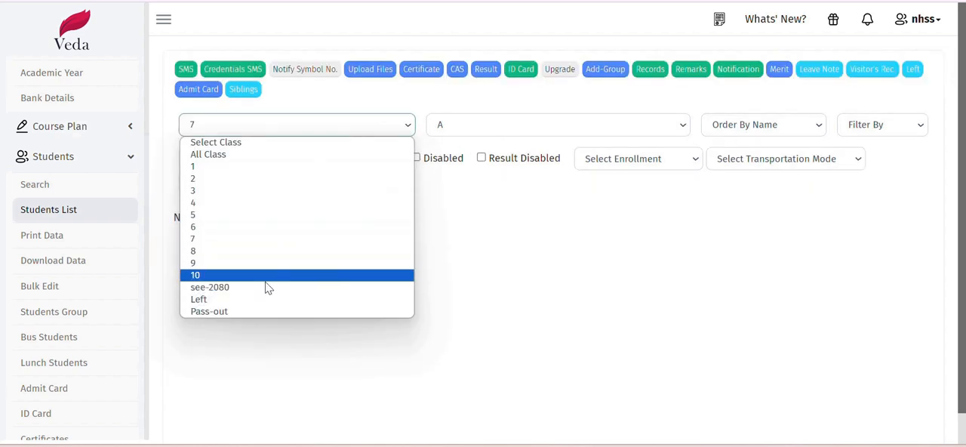
left_click(285, 276)
left_click(521, 134)
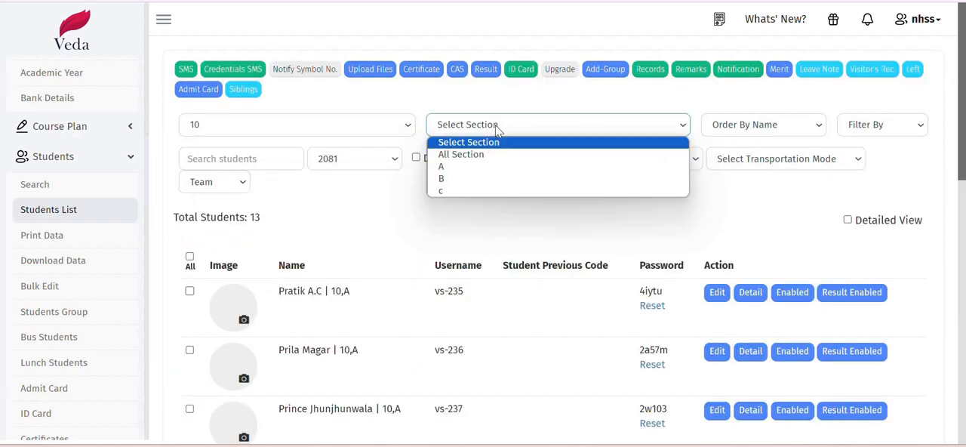
left_click(492, 163)
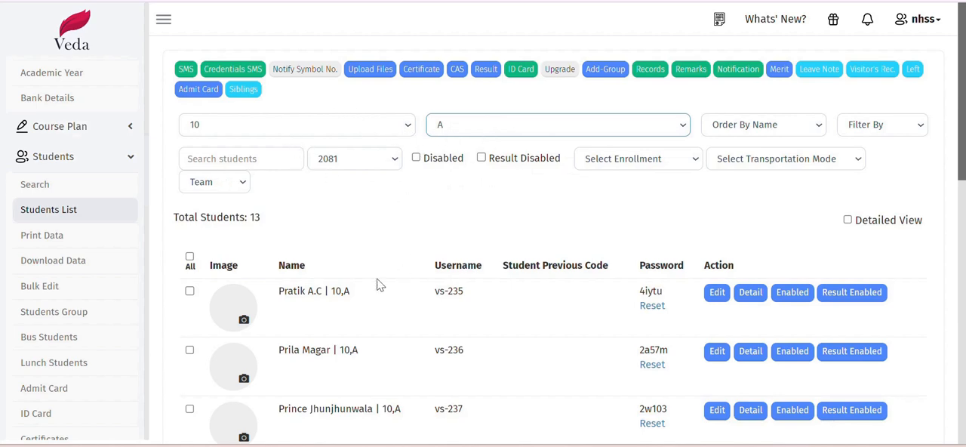
left_click_drag(281, 290, 330, 304)
left_click(330, 304)
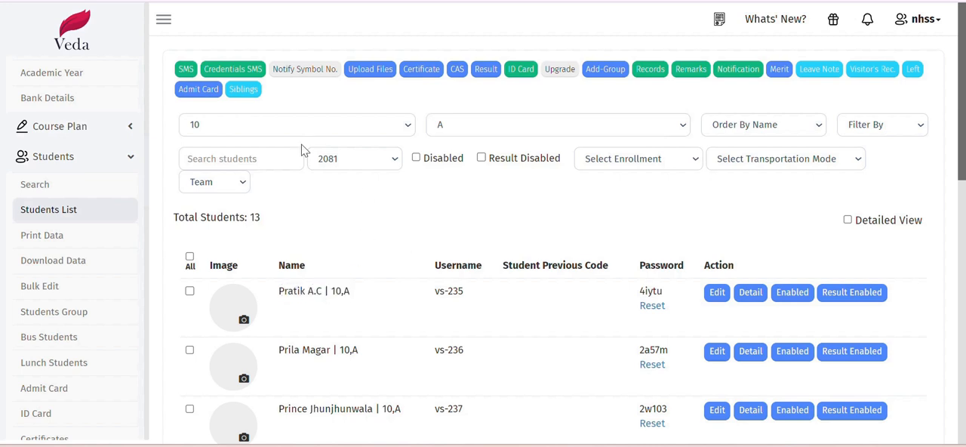
- Filter the student list to class see-2080, section A, and look through its students
left_click(289, 124)
left_click(281, 289)
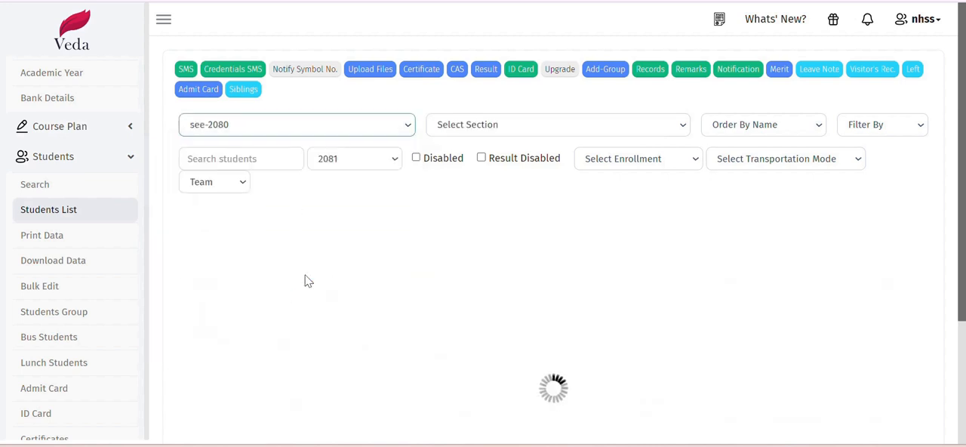
left_click(485, 130)
left_click(471, 164)
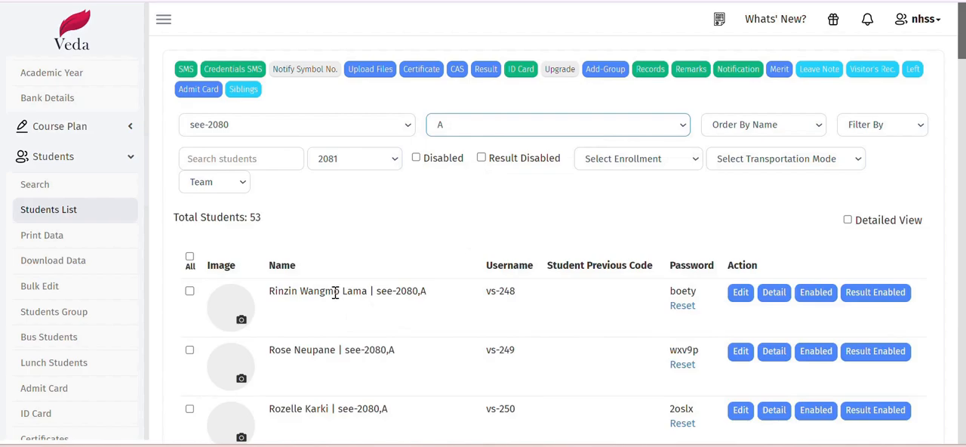
scroll(367, 311, "down", 5)
scroll(368, 312, "down", 3)
scroll(382, 304, "up", 8)
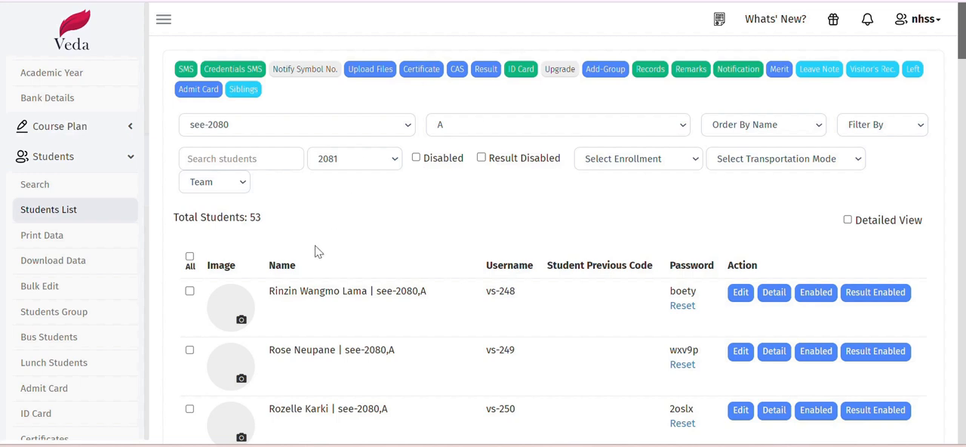
- Filter the student list to class 1, section A
left_click(341, 125)
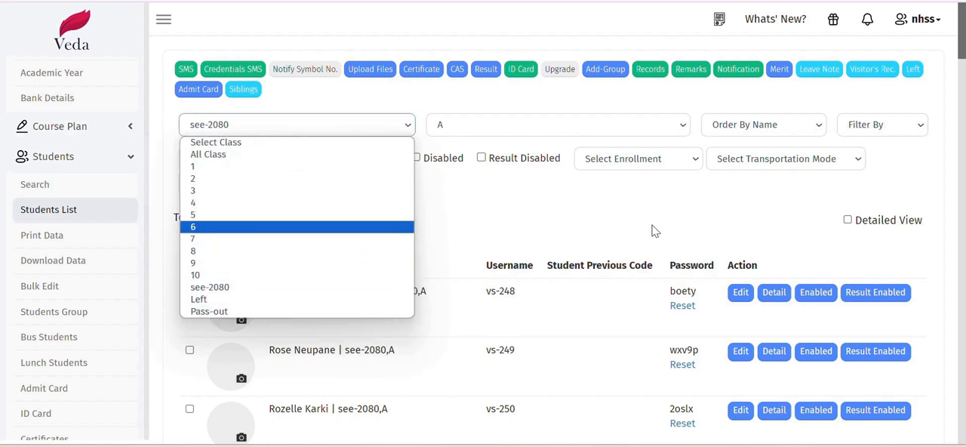
left_click(215, 164)
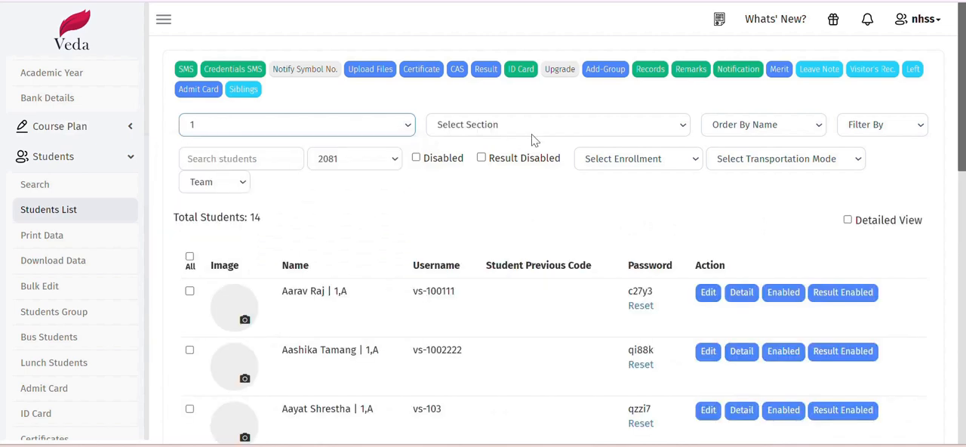
left_click(476, 129)
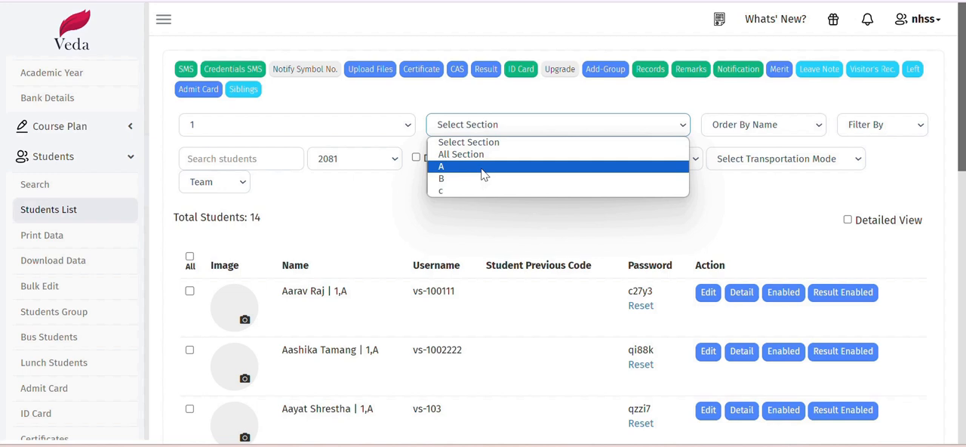
left_click(481, 168)
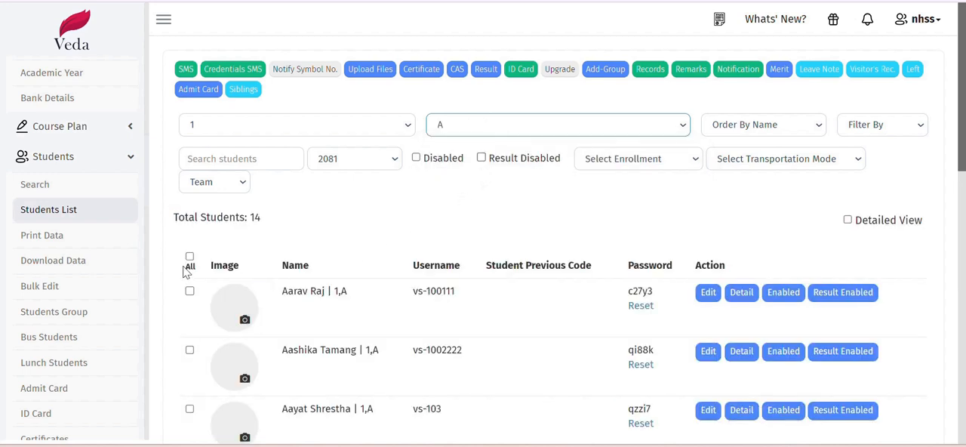
- Select all class 1, section A students and review their upgrade form, closing it without submitting
left_click(190, 257)
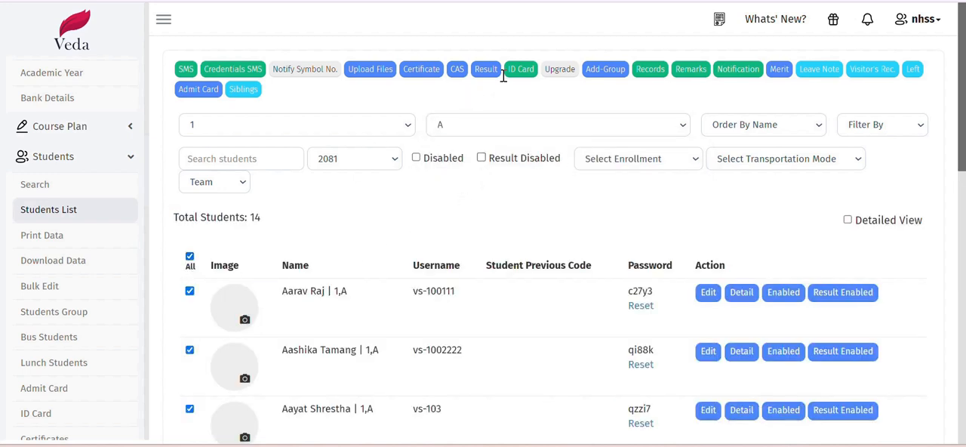
left_click(560, 70)
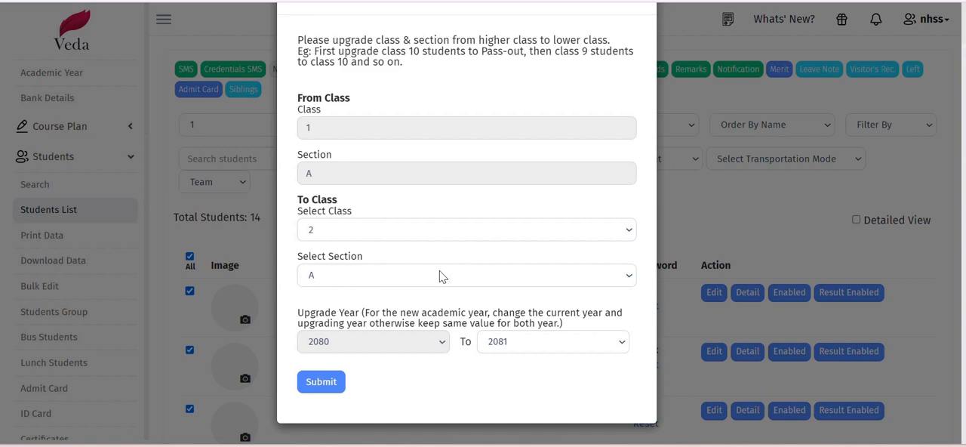
left_click(708, 207)
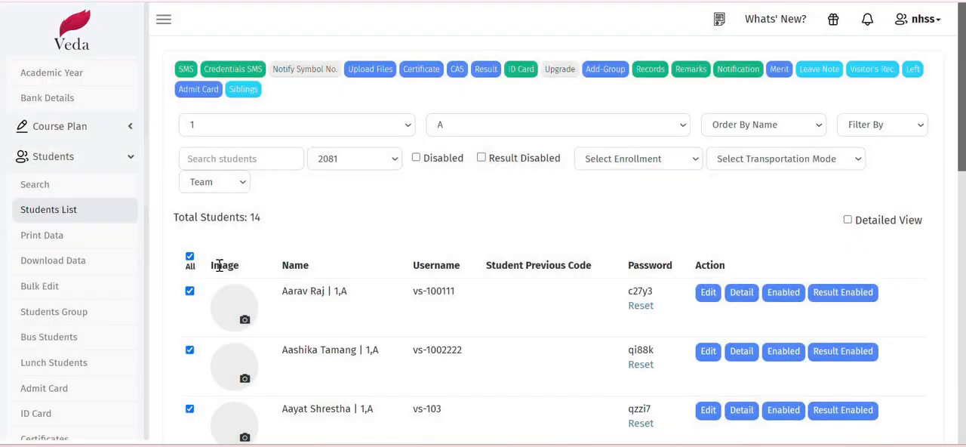
- Return the student list filter to class 10, section A
left_click(264, 133)
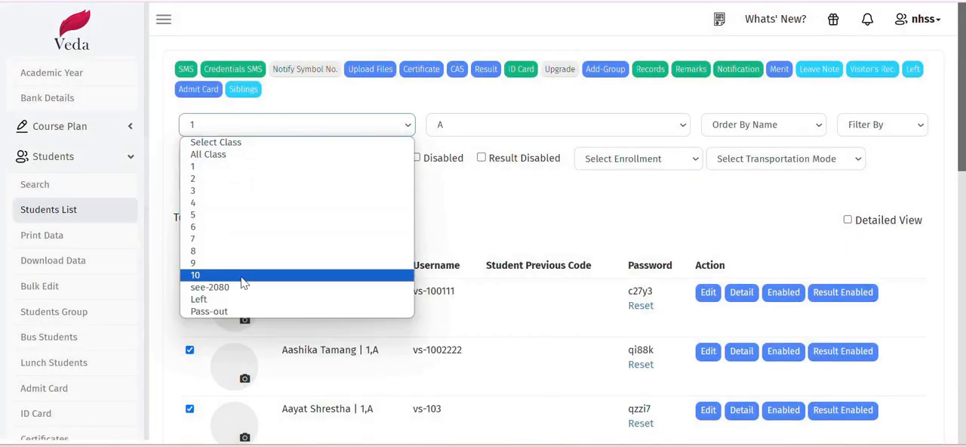
left_click(243, 277)
left_click(462, 129)
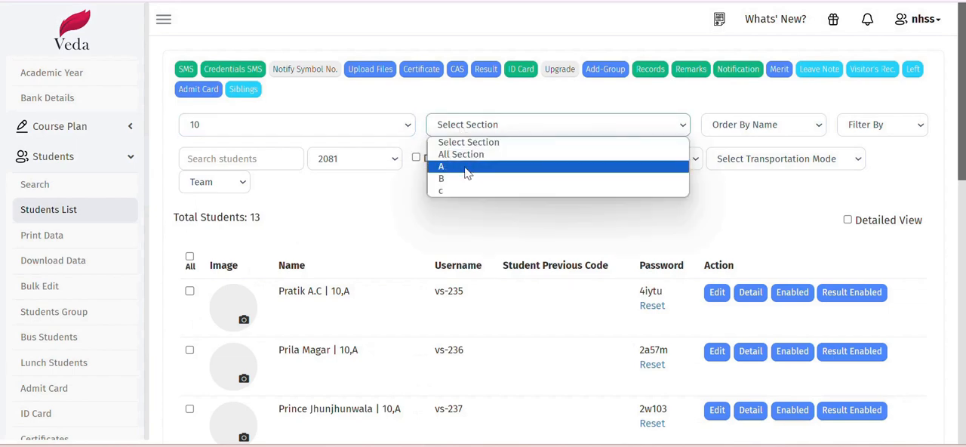
left_click(466, 167)
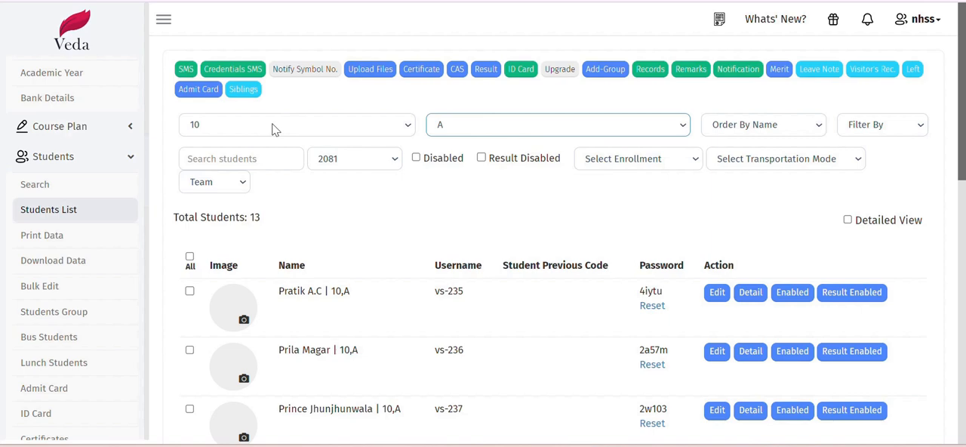
- Switch to Veda Billing and start the student sync for School level, Academic year 2081
left_click(72, 41)
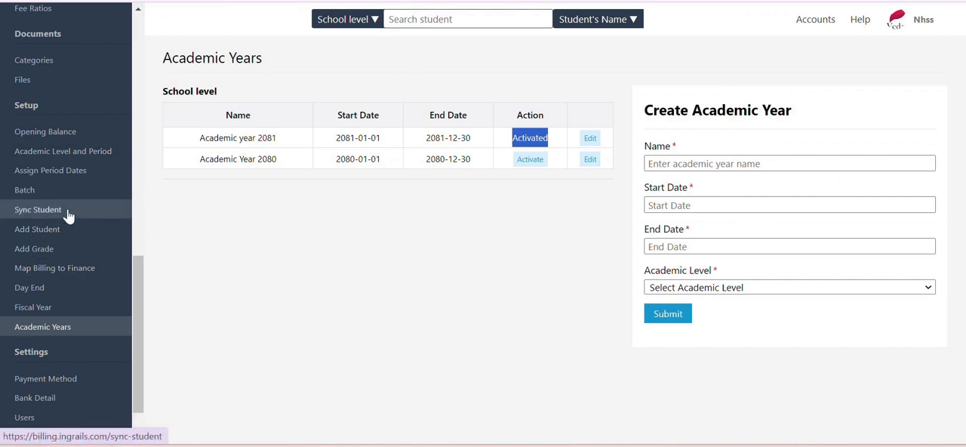
left_click(387, 242)
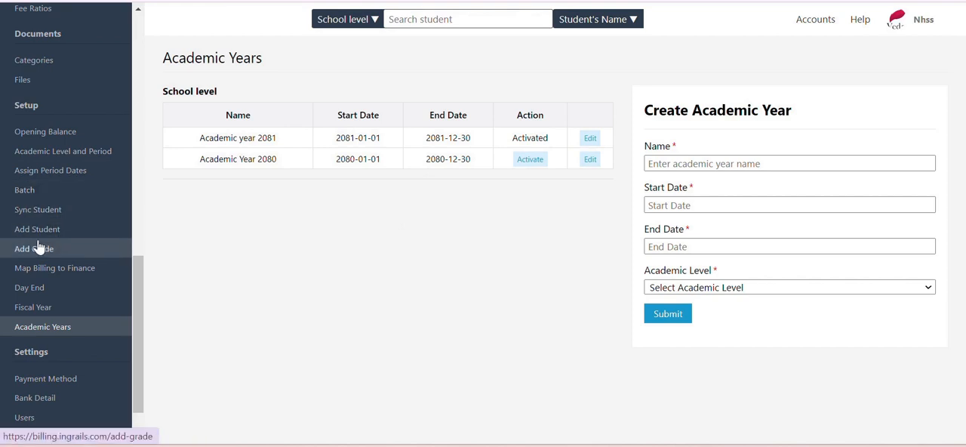
left_click(71, 210)
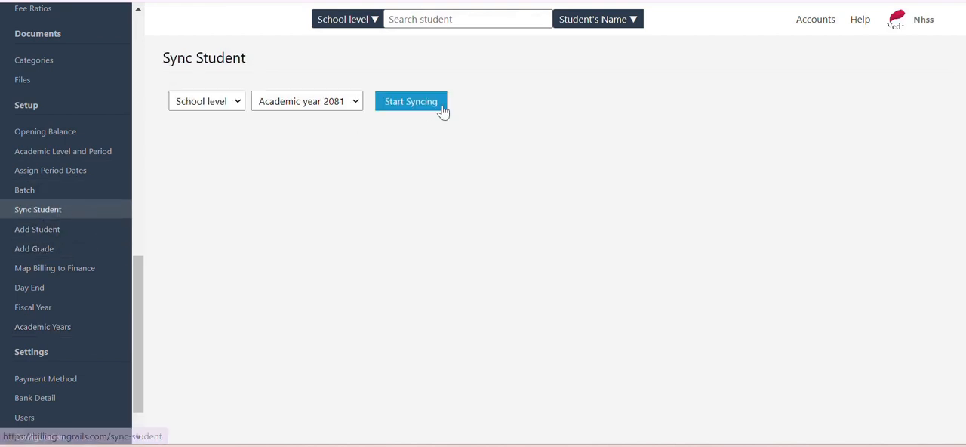
left_click(407, 104)
left_click(552, 95)
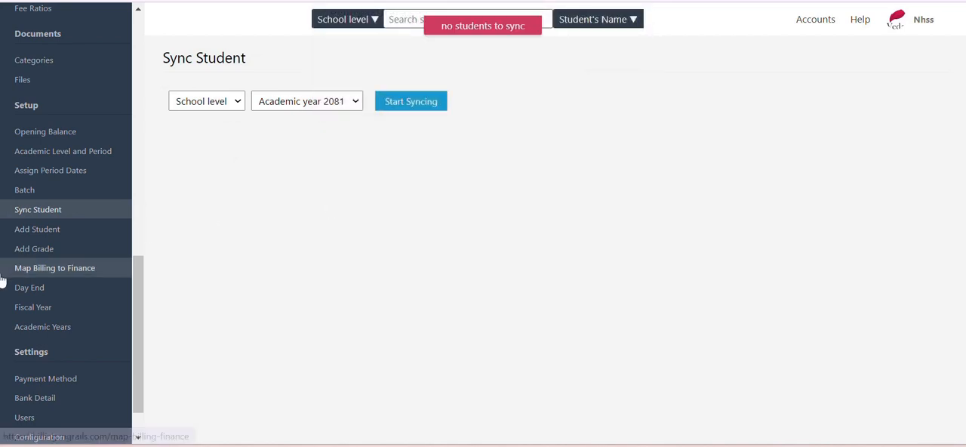
- Open the Invoices student list and view its grade choices for Academic year 2081
scroll(119, 156, "up", 10)
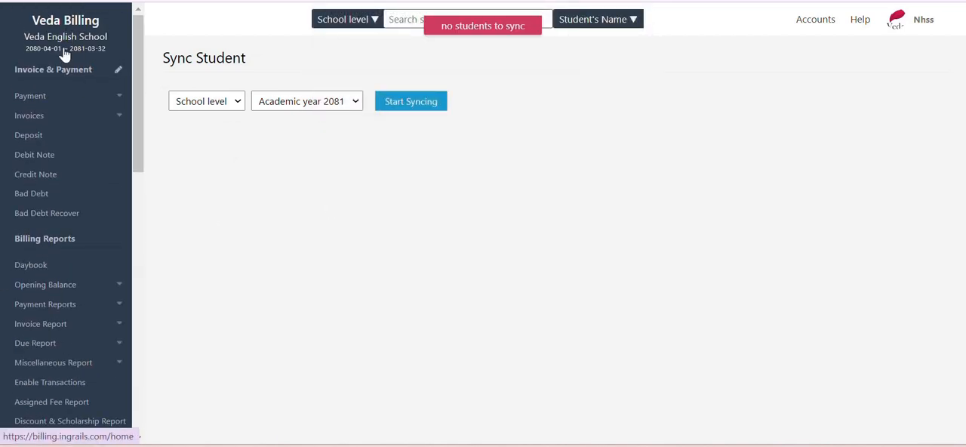
left_click(66, 54)
left_click(54, 118)
left_click(60, 138)
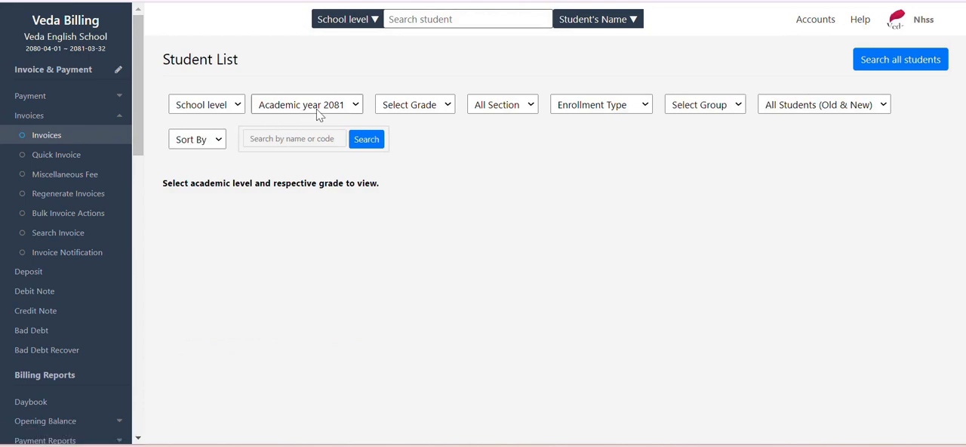
left_click(414, 112)
- Visit the billing home page and reopen the Sync Student page
left_click(65, 49)
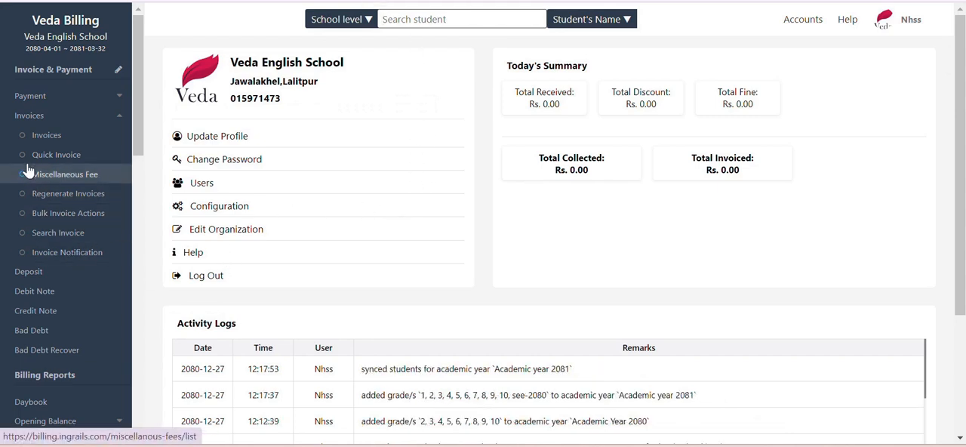
scroll(53, 249, "down", 10)
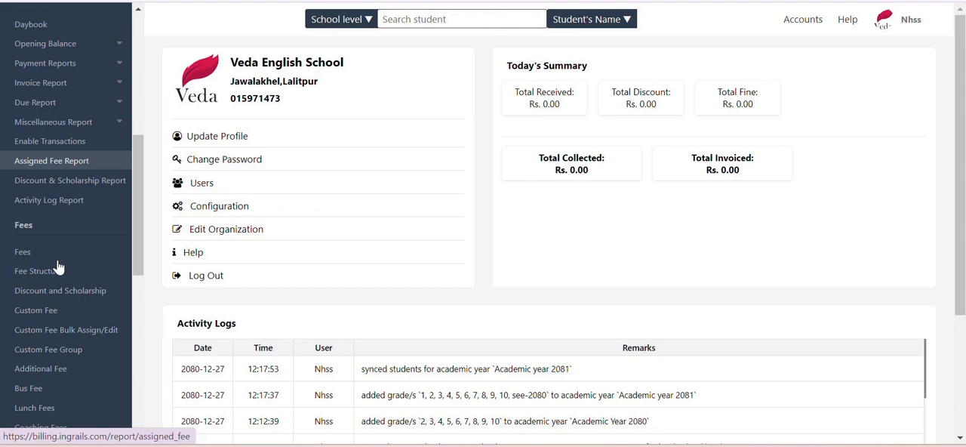
scroll(57, 273, "down", 2)
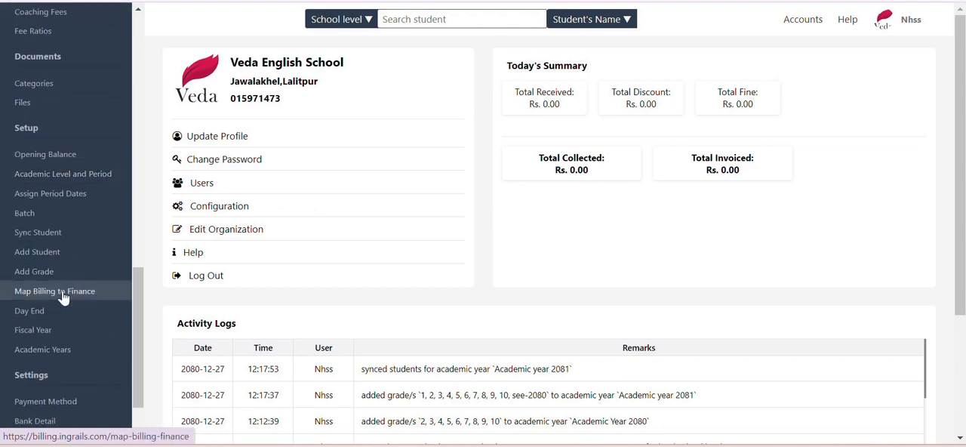
left_click(47, 235)
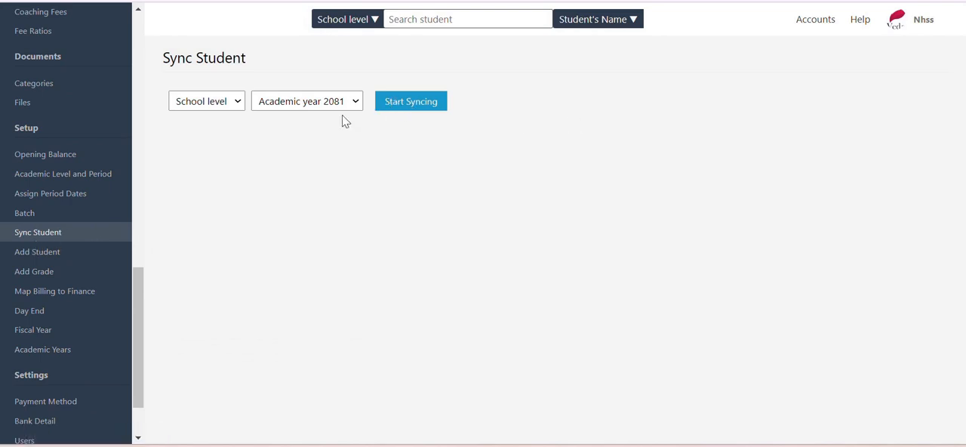
- Show the Invoices student list for grade see-2080 in Academic year 2081 and look through it
scroll(75, 235, "up", 5)
scroll(47, 239, "up", 8)
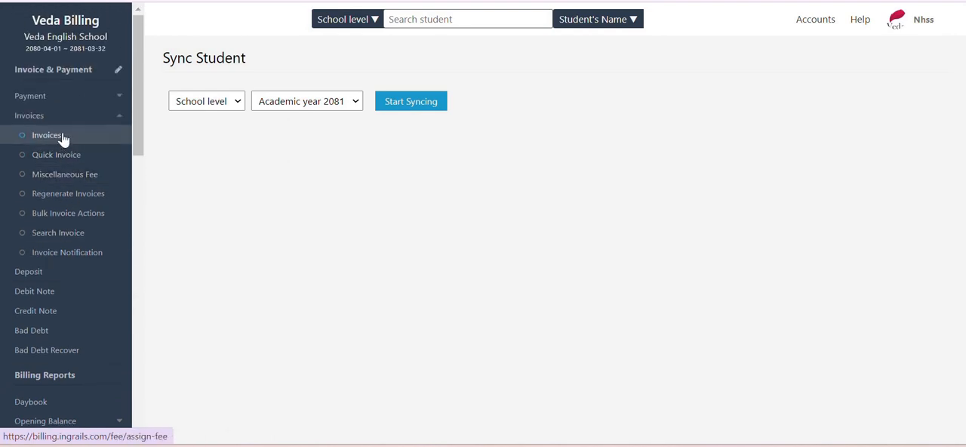
left_click(65, 135)
left_click(403, 103)
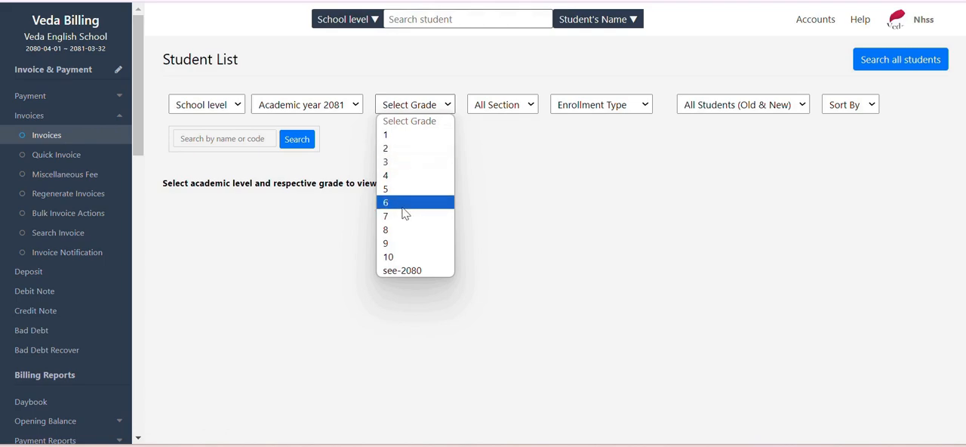
left_click(404, 270)
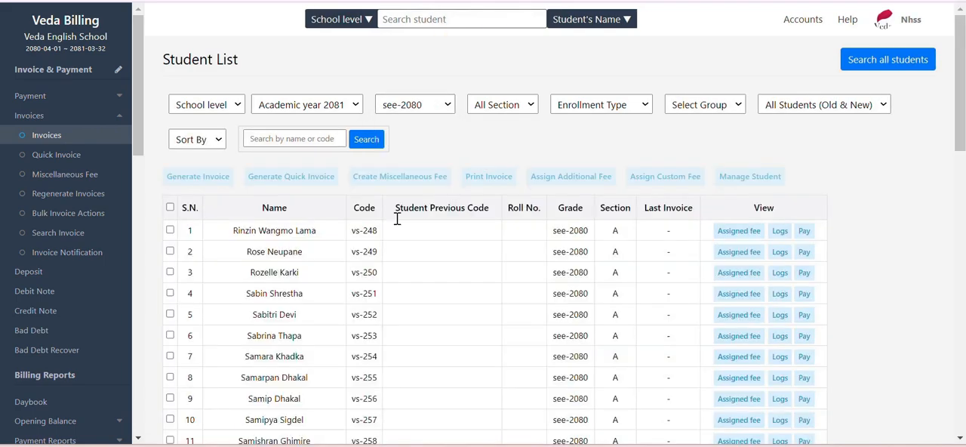
scroll(394, 230, "down", 5)
scroll(391, 240, "up", 5)
- Filter the Invoices student list to grade 10 and look through the students
left_click(447, 97)
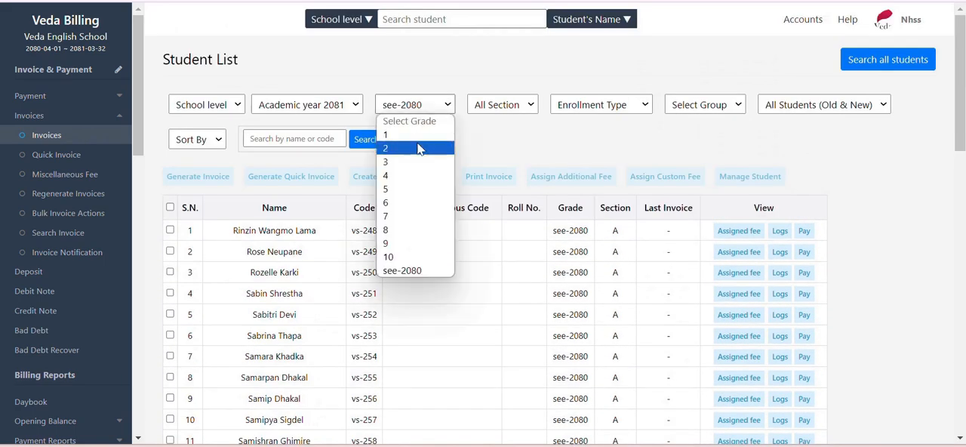
left_click(423, 252)
scroll(487, 226, "down", 1)
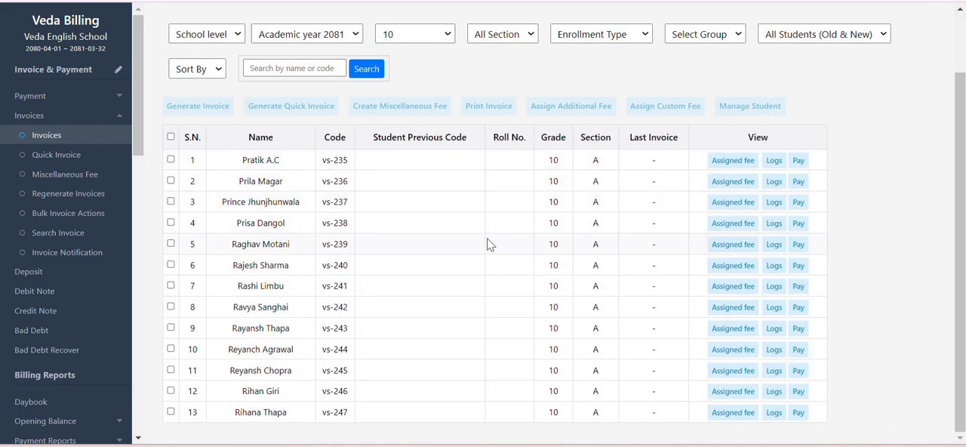
scroll(487, 227, "up", 2)
- Filter the Invoices student list to grade 8 and look through the students
left_click(385, 102)
left_click(391, 229)
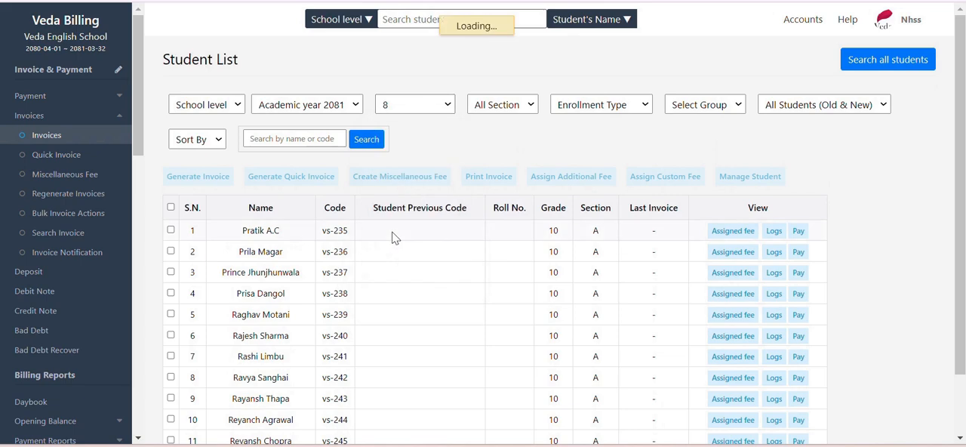
scroll(392, 232, "down", 3)
scroll(340, 151, "up", 3)
- Keep Academic year 2081 as the year filter and review the full grade 8 list
left_click(312, 105)
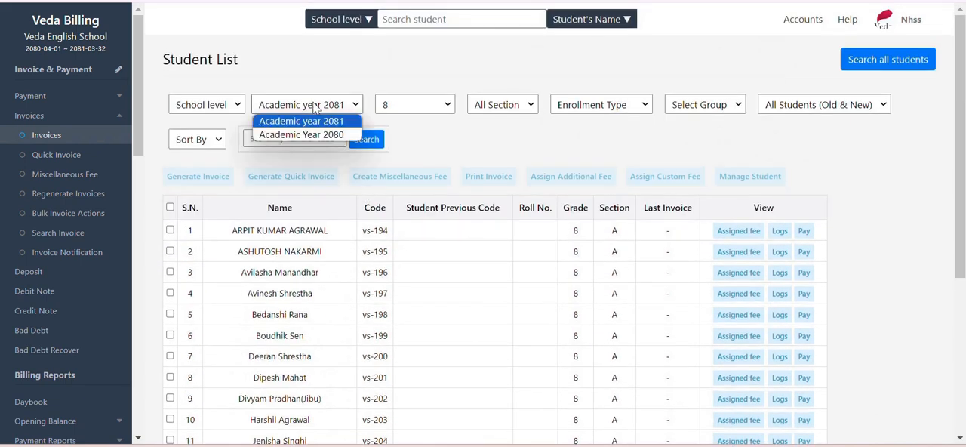
left_click(306, 119)
scroll(400, 208, "down", 3)
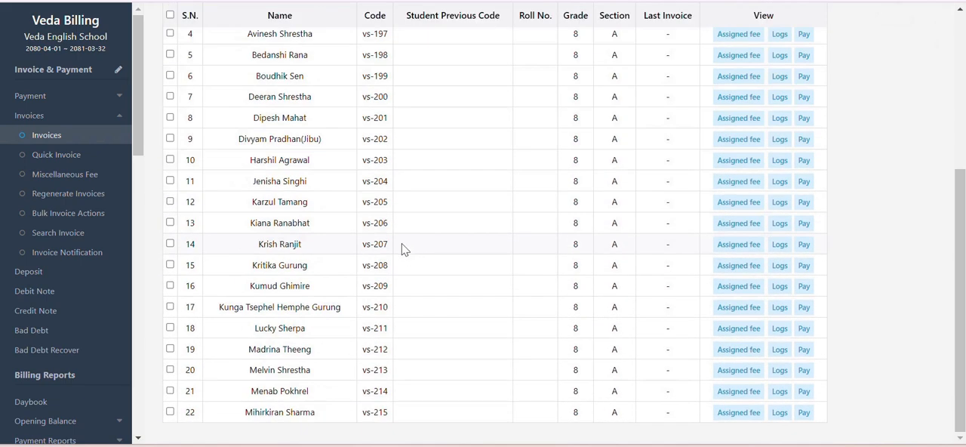
scroll(394, 243, "up", 3)
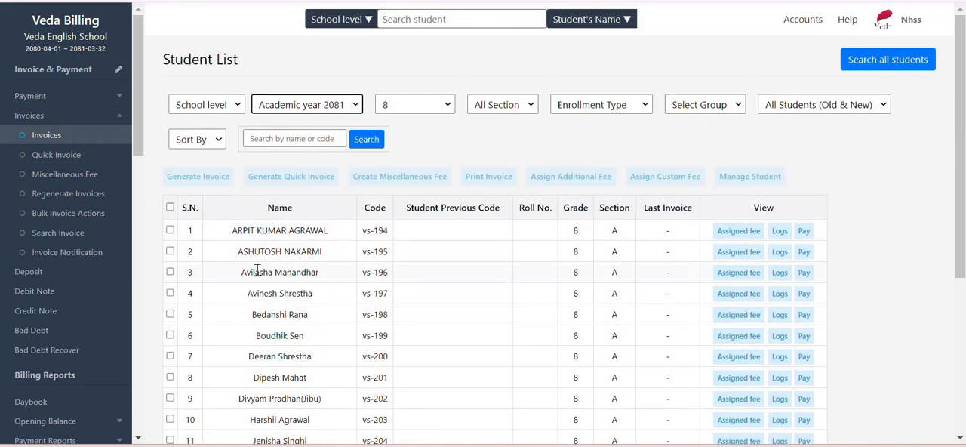